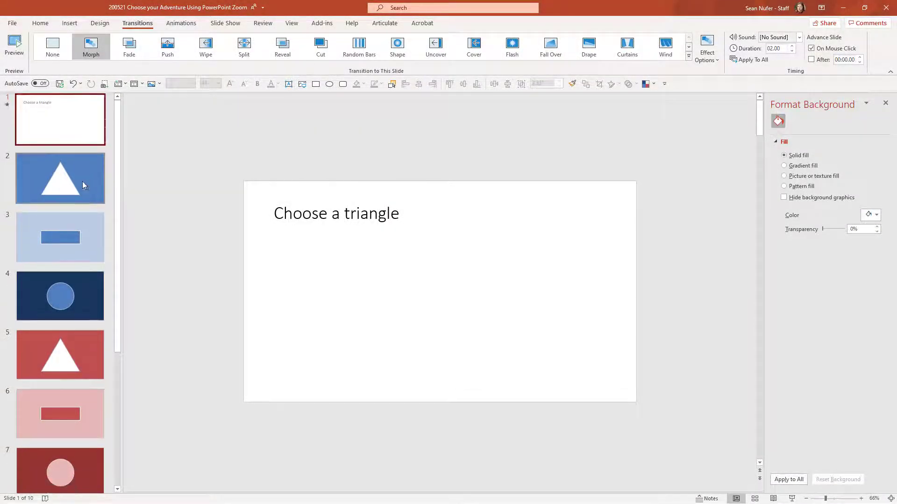
pyautogui.scroll(-5, 83, 182)
pyautogui.scroll(5, 83, 182)
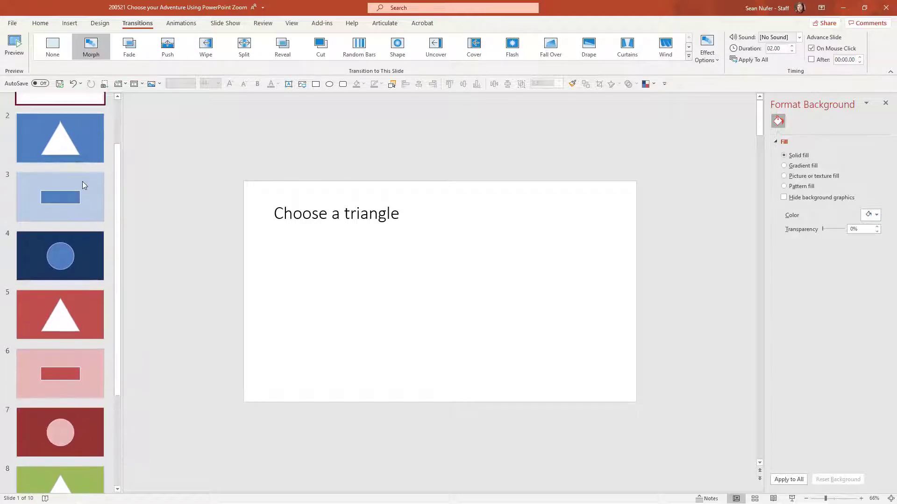
pyautogui.click(82, 182)
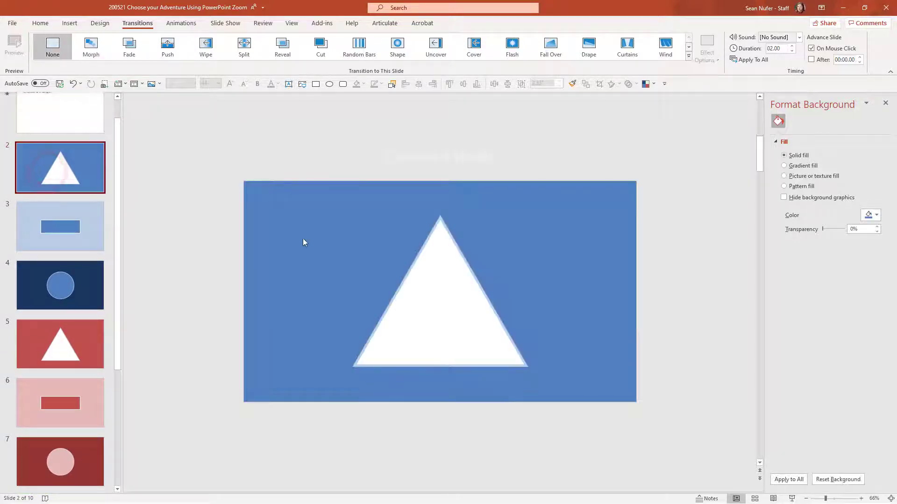
pyautogui.click(73, 232)
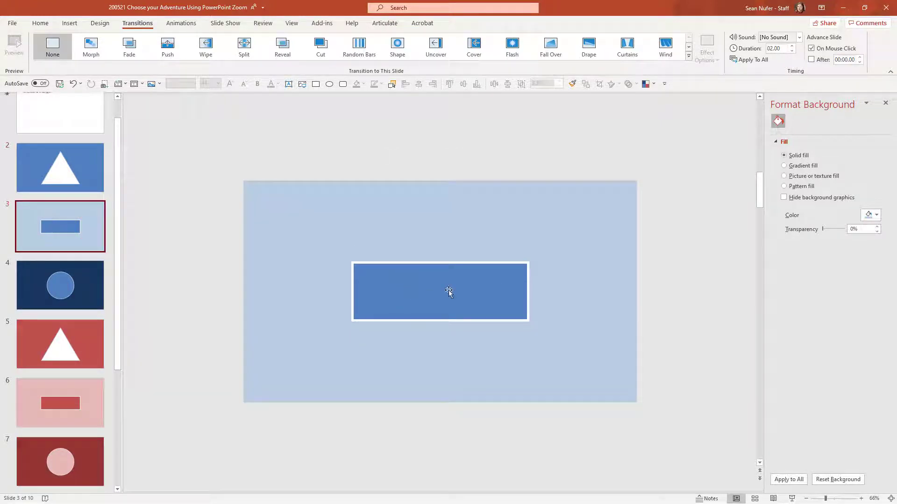
pyautogui.click(79, 288)
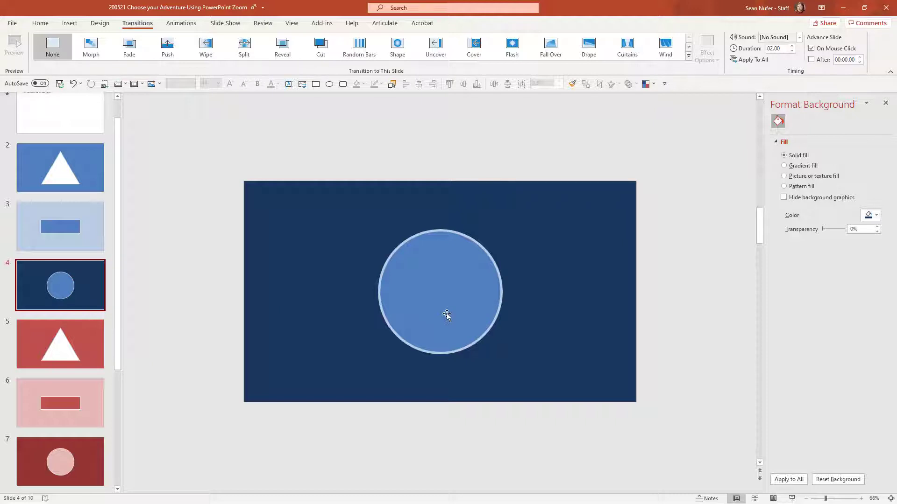
pyautogui.scroll(-3, 102, 285)
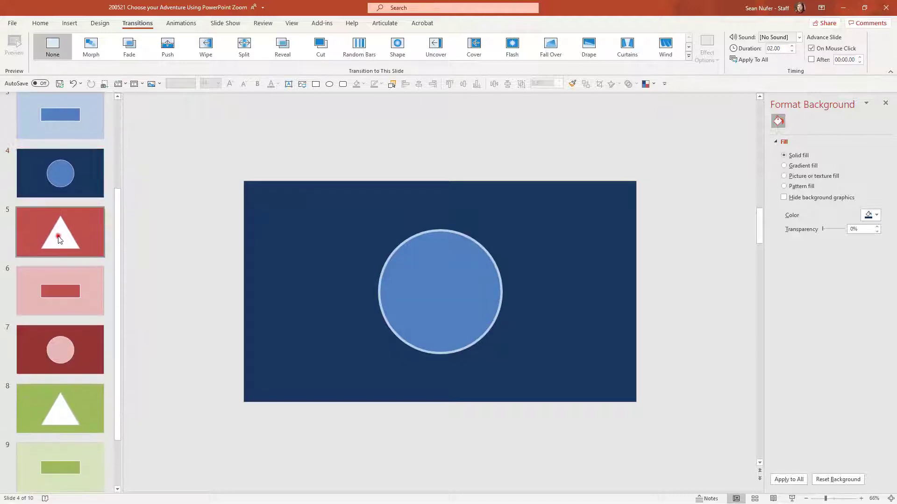
pyautogui.click(59, 239)
pyautogui.click(66, 364)
pyautogui.scroll(-2, 66, 367)
pyautogui.scroll(3, 66, 369)
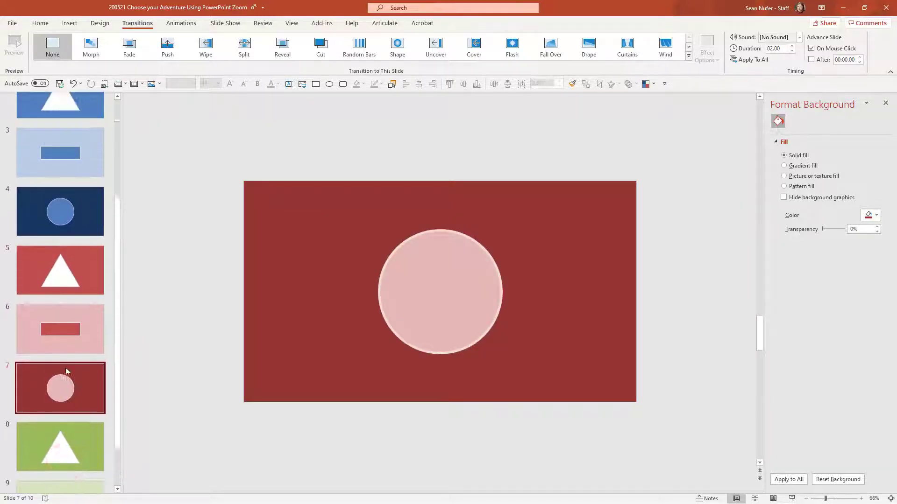
pyautogui.scroll(3, 66, 372)
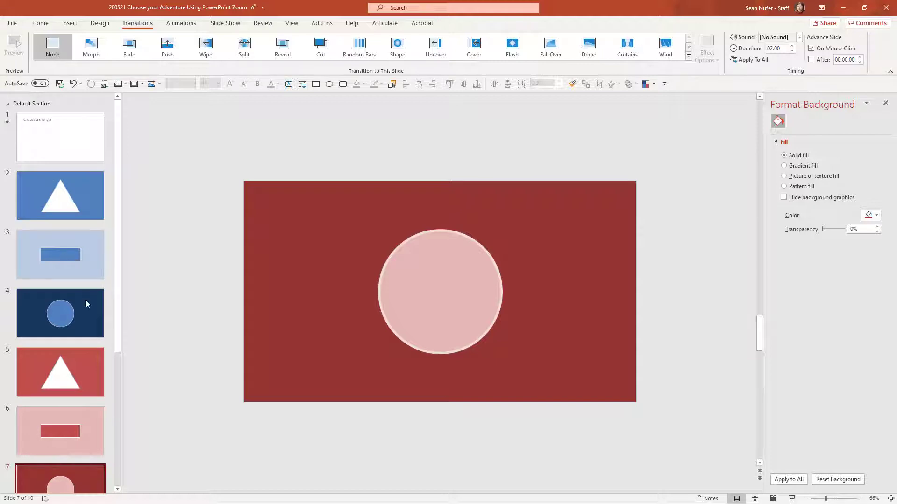
# - Insert Slide Zooms of slides 2, 5 and 8 on the Choose a triangle slide
pyautogui.click(60, 138)
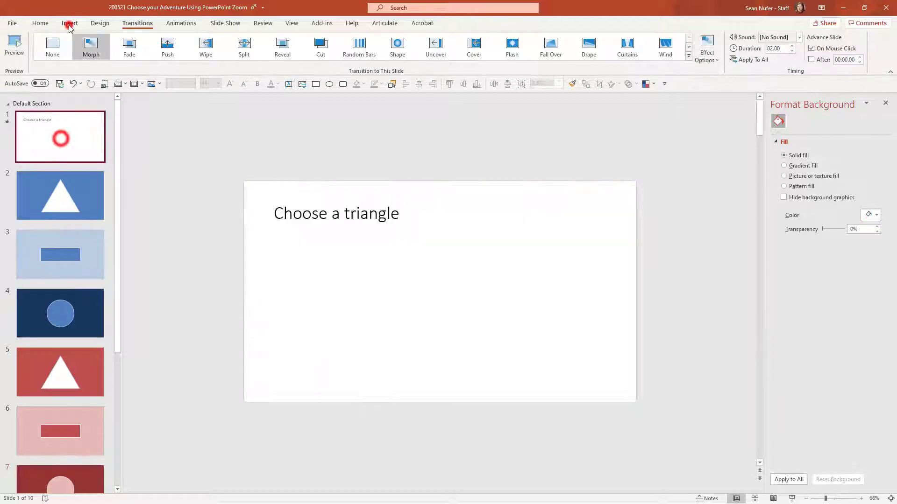
pyautogui.click(69, 24)
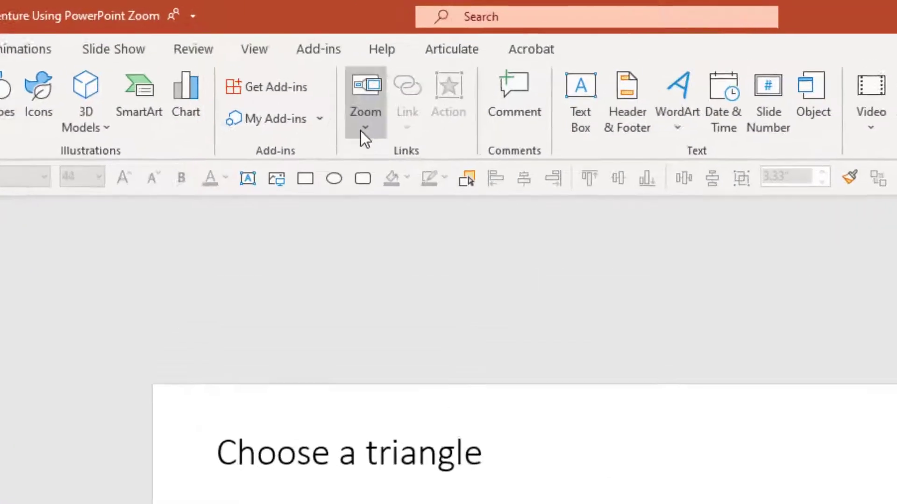
pyautogui.click(341, 60)
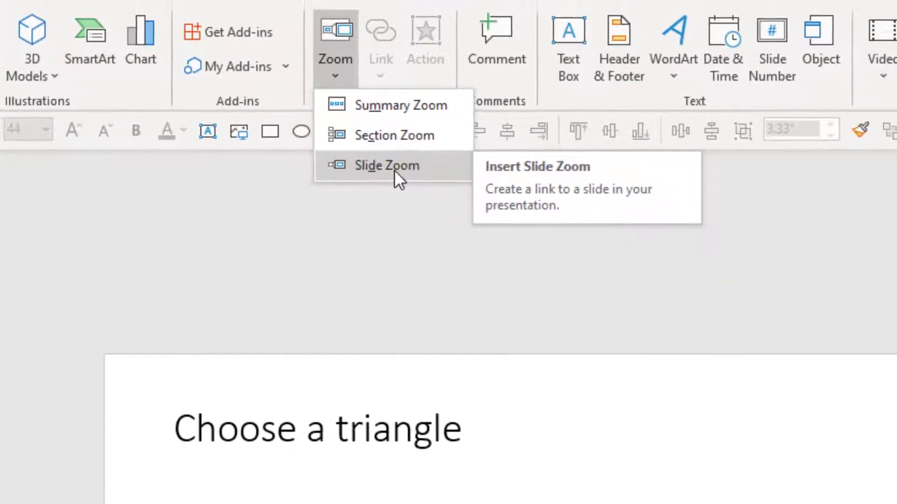
pyautogui.click(434, 247)
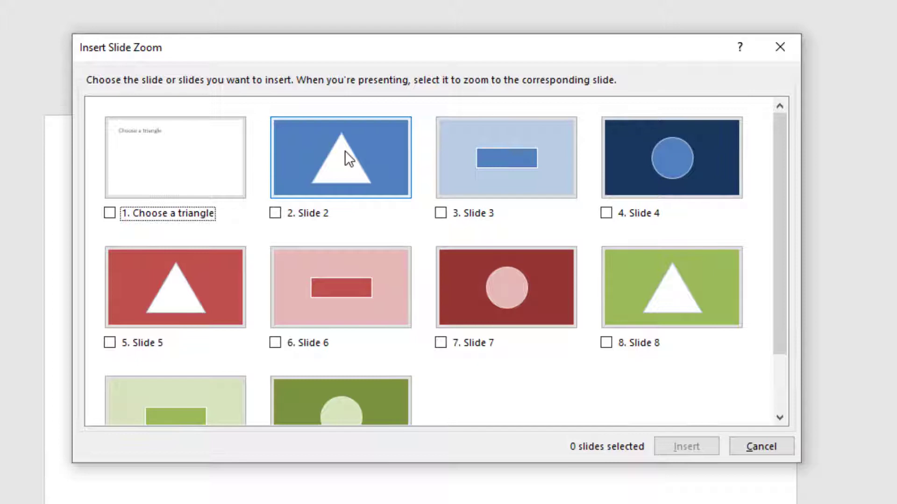
pyautogui.click(345, 151)
pyautogui.click(190, 297)
pyautogui.click(656, 292)
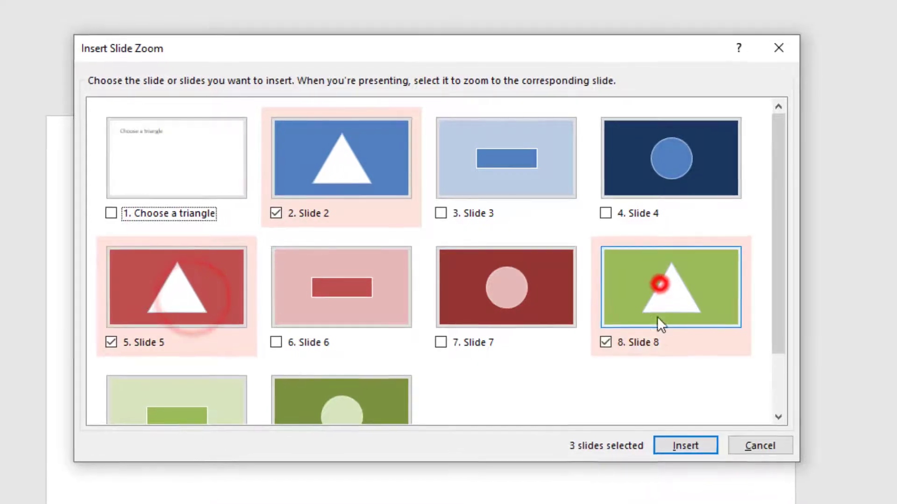
pyautogui.click(686, 446)
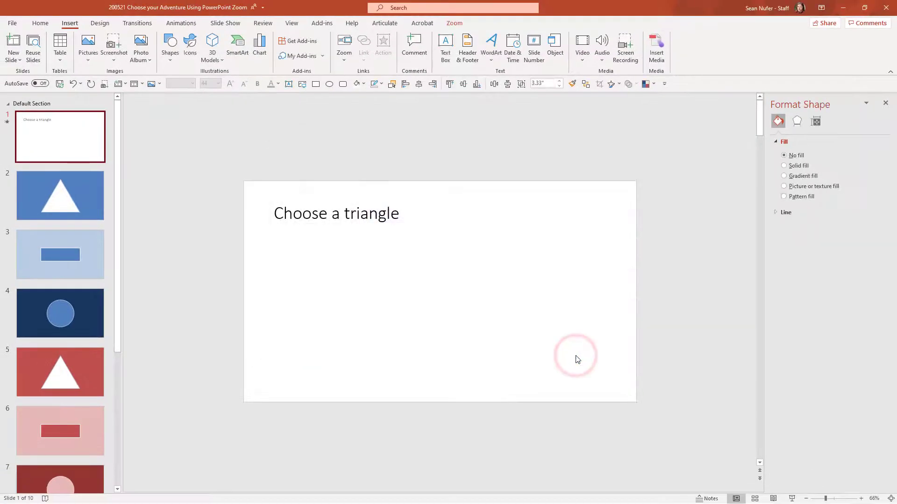
# - Spread the three zooms apart in a row and align their bottoms
pyautogui.moveTo(445, 301); pyautogui.dragTo(560, 339)
pyautogui.moveTo(387, 272); pyautogui.dragTo(269, 292)
pyautogui.click(234, 240)
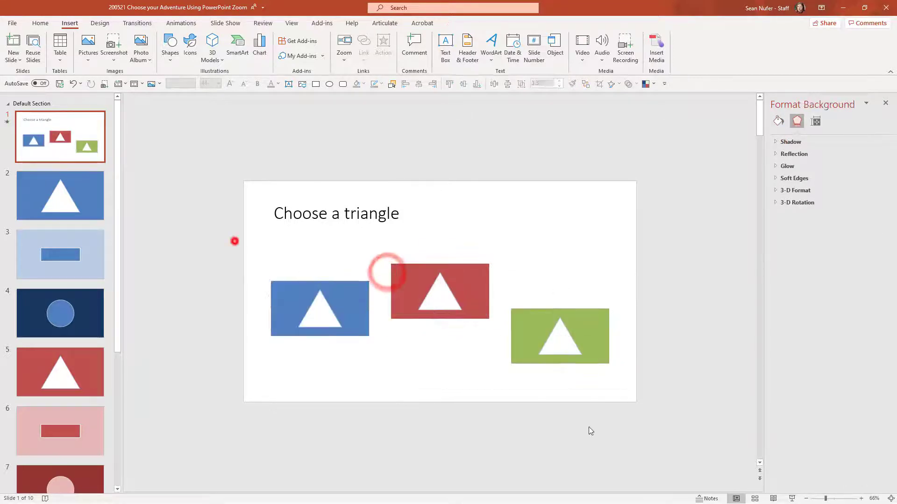
pyautogui.moveTo(234, 240); pyautogui.dragTo(616, 374)
pyautogui.click(477, 83)
pyautogui.press('Escape')
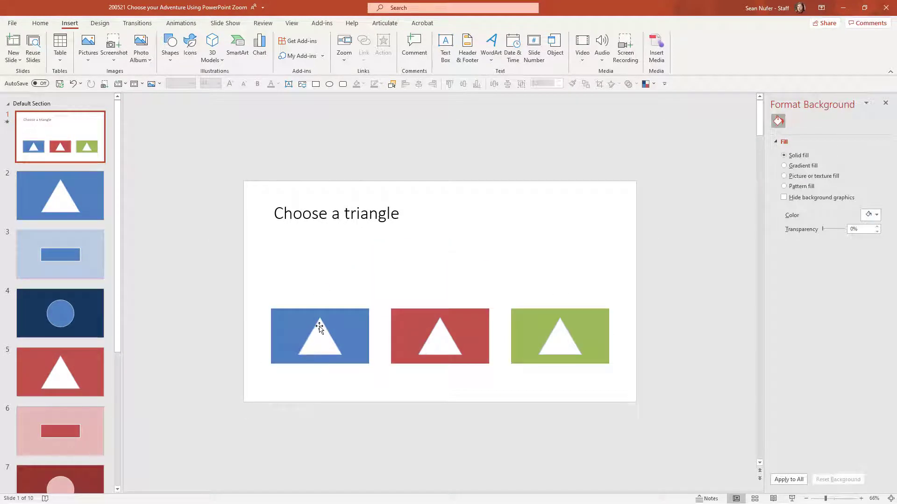
# - Shrink slide 2's white triangle to test the blue zoom preview on slide 1, then return to slide 2
pyautogui.click(67, 200)
pyautogui.click(462, 324)
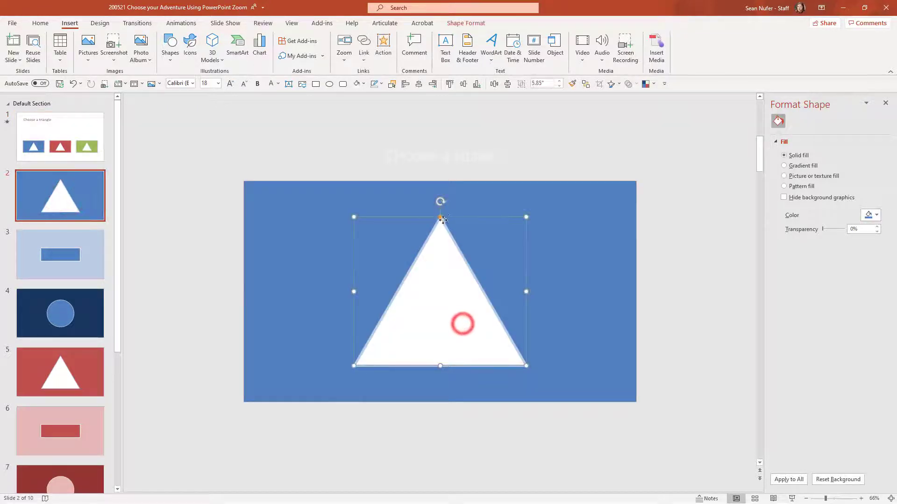
pyautogui.moveTo(525, 217); pyautogui.dragTo(462, 330)
pyautogui.click(60, 131)
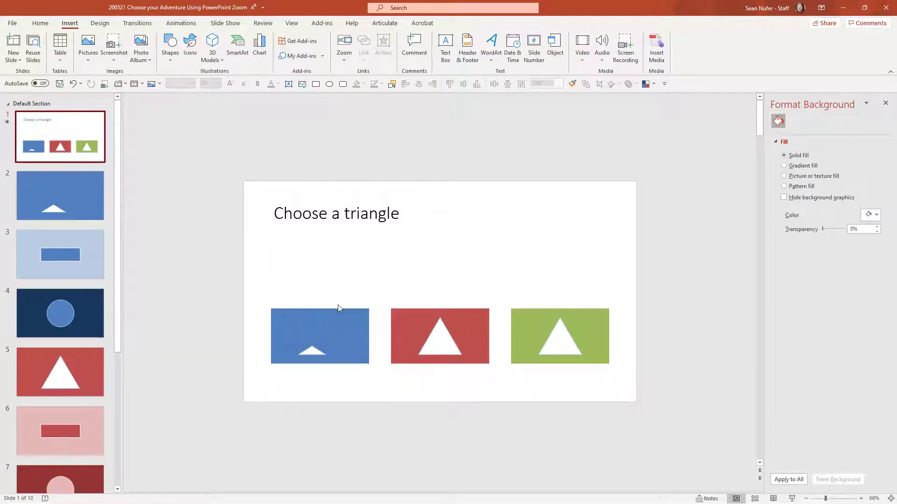
pyautogui.click(268, 332)
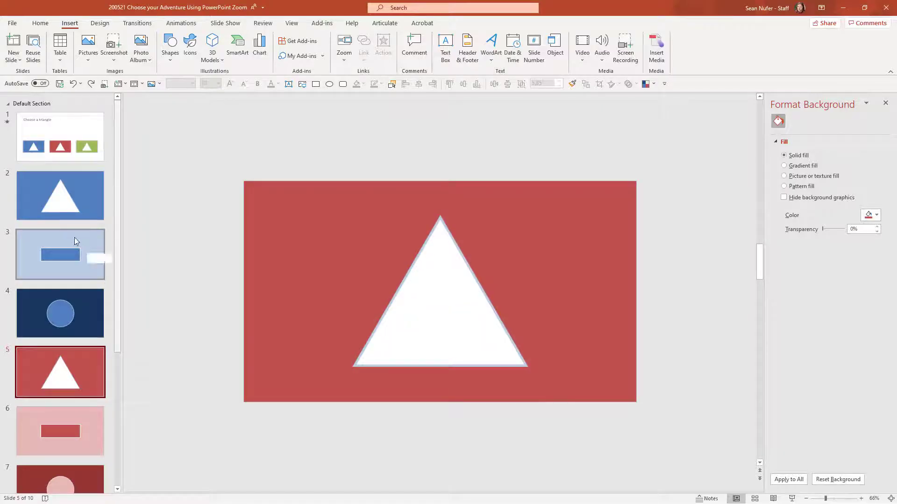
pyautogui.click(64, 196)
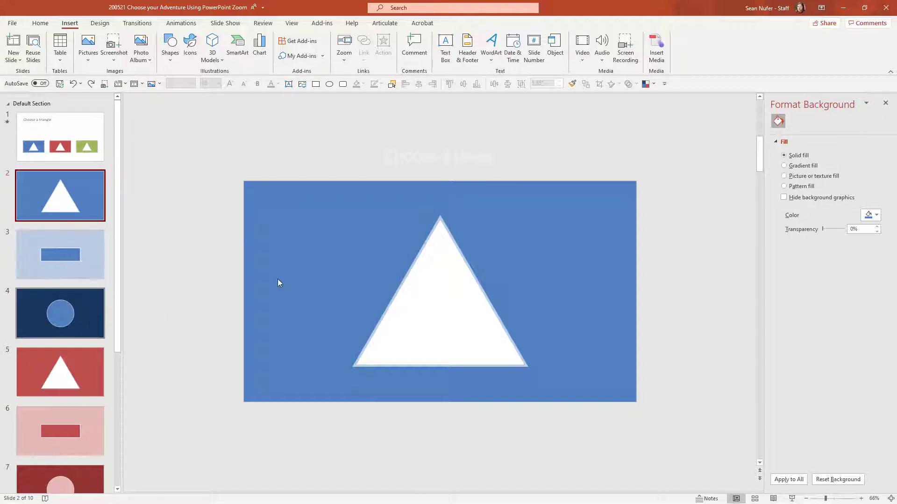
# - Add Slide Zooms of slides 3 and 4 to the blue triangle slide
pyautogui.click(345, 56)
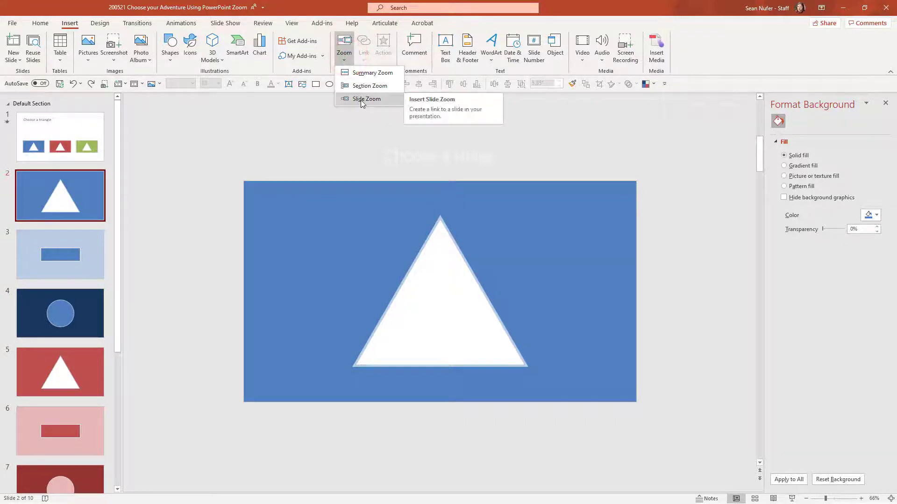
pyautogui.click(361, 100)
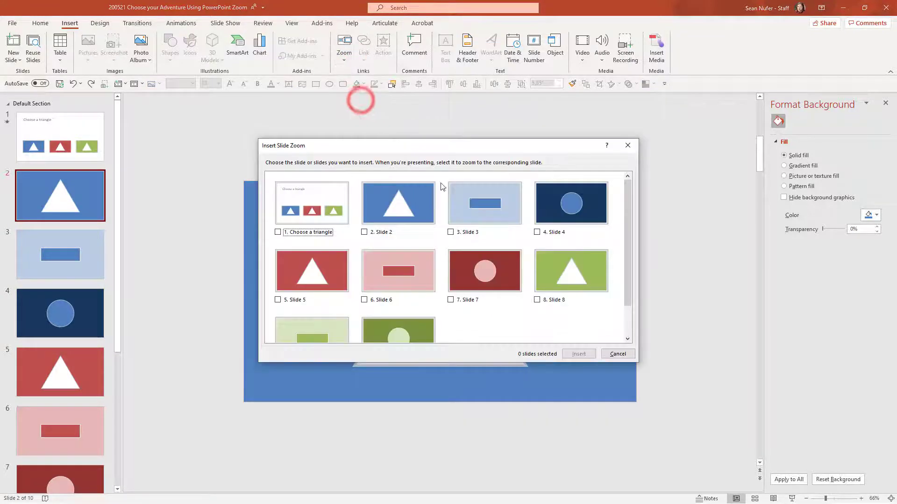
pyautogui.click(499, 212)
pyautogui.click(569, 202)
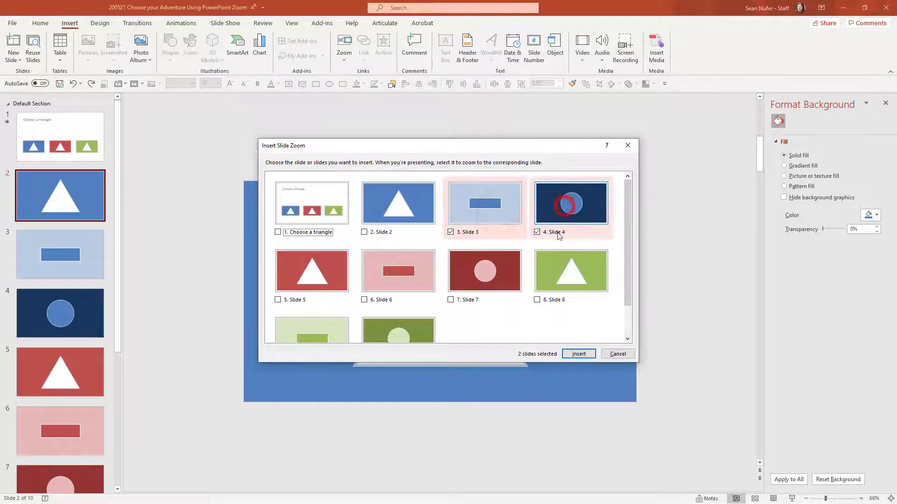
pyautogui.click(579, 354)
pyautogui.click(360, 274)
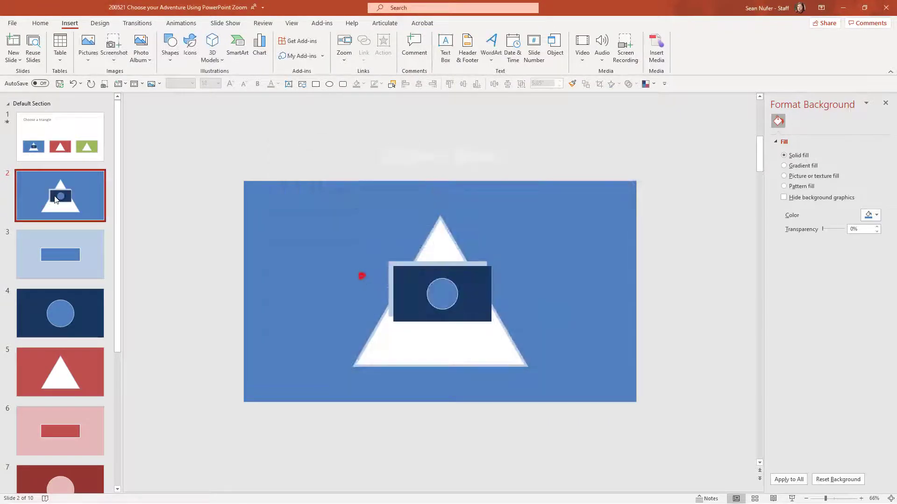
# - Park the two zooms just off the slide's left and right edges and nudge the title
pyautogui.click(45, 134)
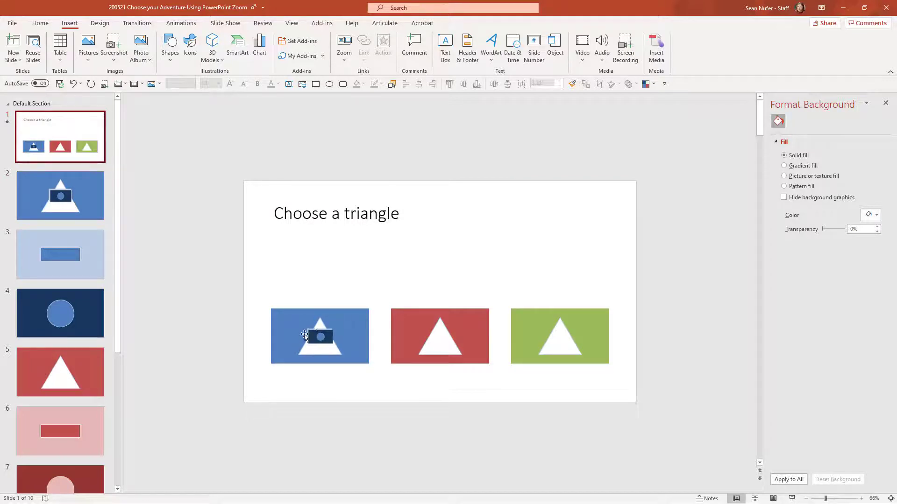
pyautogui.click(72, 201)
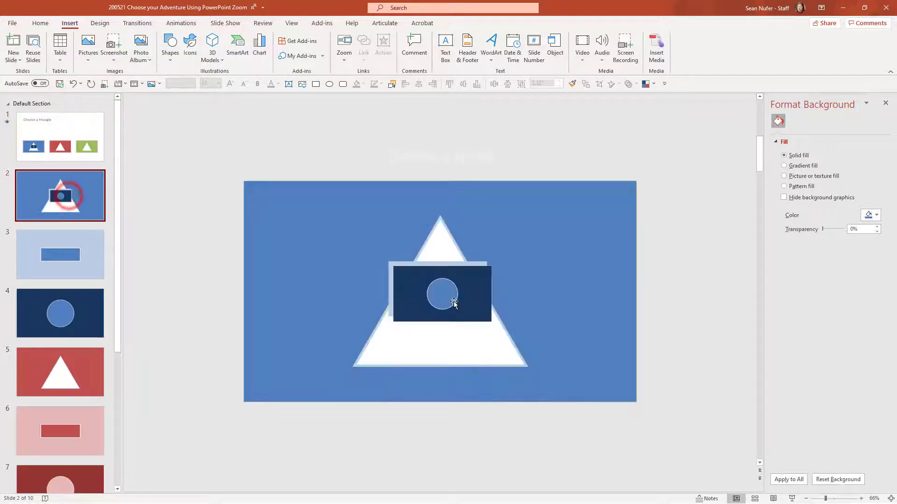
pyautogui.moveTo(449, 294); pyautogui.dragTo(161, 345)
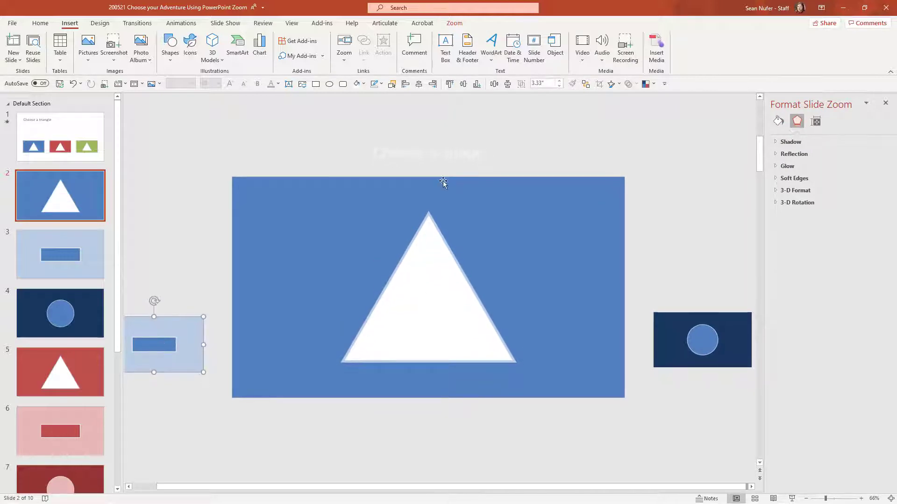
pyautogui.click(432, 154)
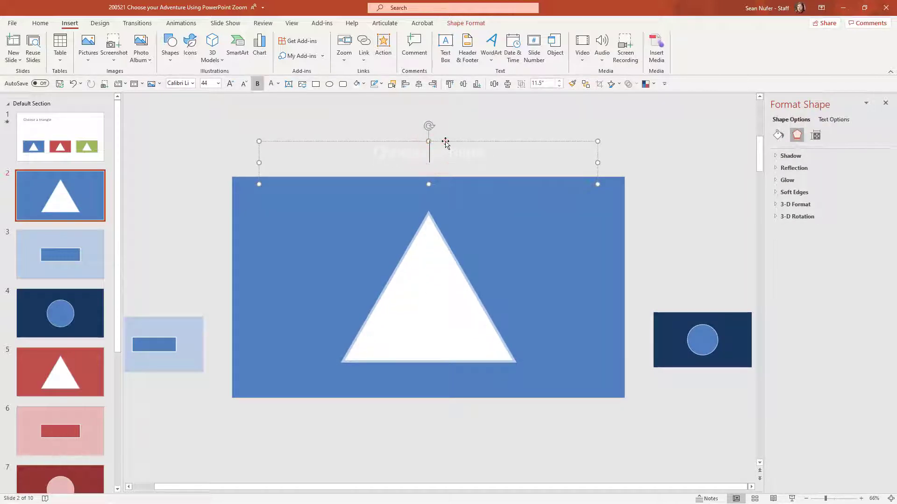
pyautogui.moveTo(445, 141)
pyautogui.mouseDown()
pyautogui.moveTo(444, 196)
pyautogui.moveTo(440, 145)
pyautogui.mouseUp()
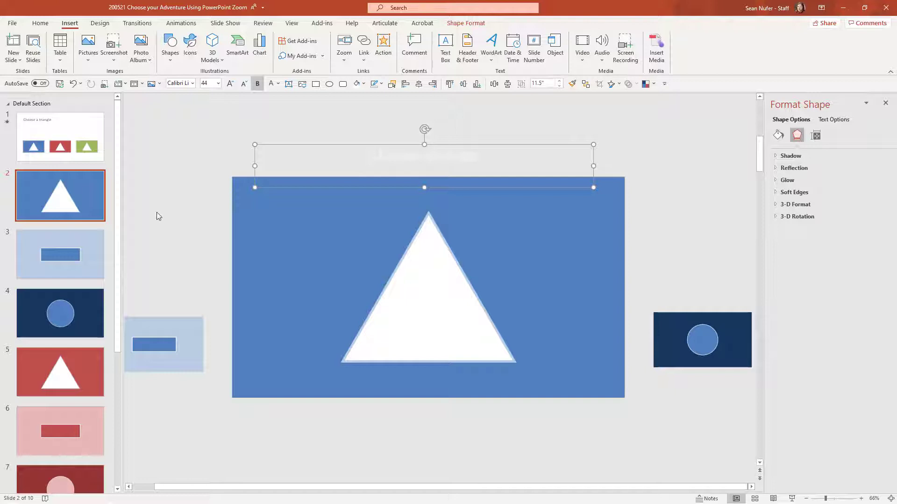
pyautogui.click(60, 204)
# - Duplicate the triangle slide and move the copy's triangle up off the slide
pyautogui.hotkey('ctrl', 'd')
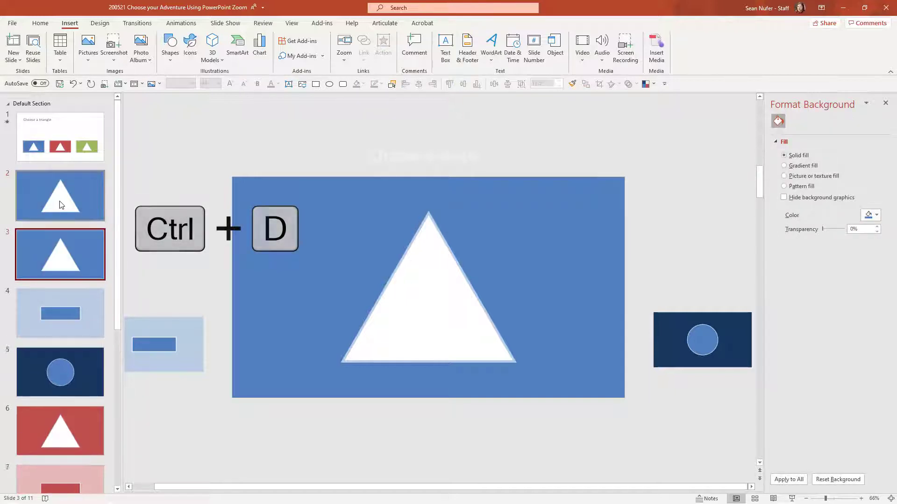
pyautogui.scroll(-5, 445, 275)
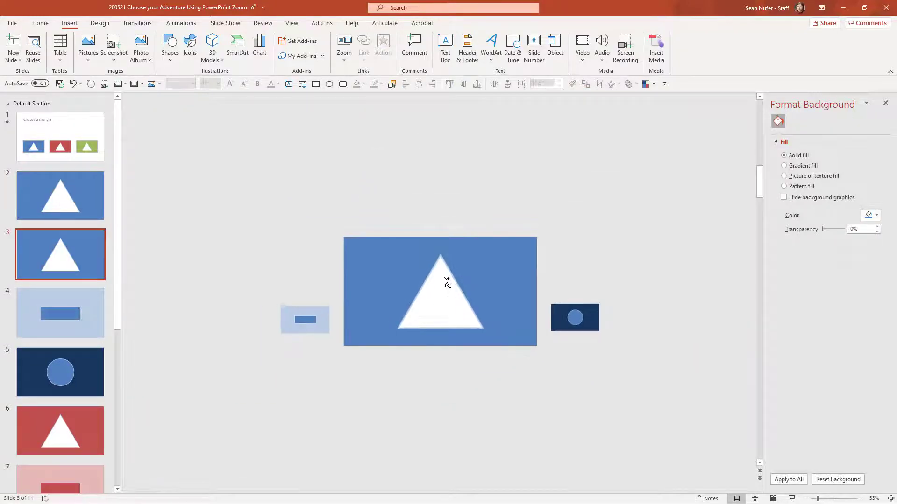
pyautogui.scroll(-1, 444, 281)
pyautogui.click(446, 302)
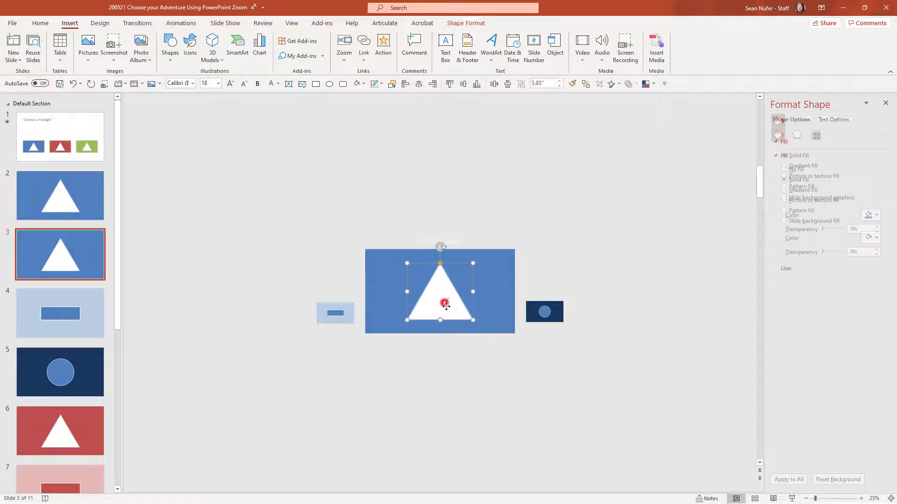
pyautogui.moveTo(446, 303); pyautogui.dragTo(440, 93)
pyautogui.scroll(-3, 452, 267)
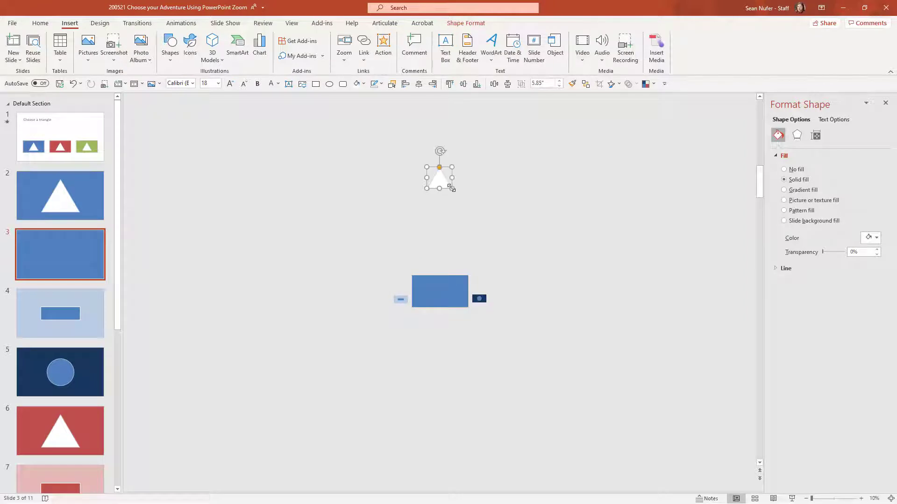
pyautogui.click(450, 185)
pyautogui.click(444, 181)
pyautogui.click(441, 292)
pyautogui.scroll(3, 440, 292)
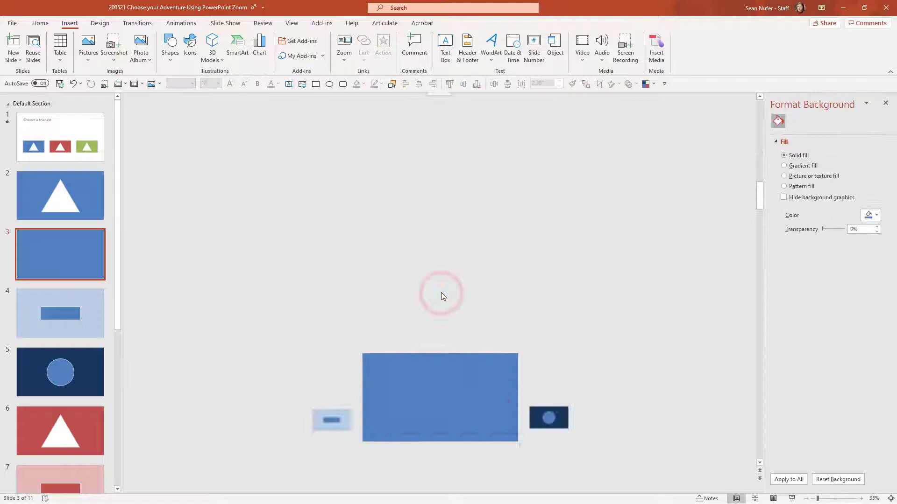
pyautogui.scroll(3, 442, 428)
# - Bring the title onto the slide top and place the rectangle and circle zooms at bottom left and right
pyautogui.click(432, 241)
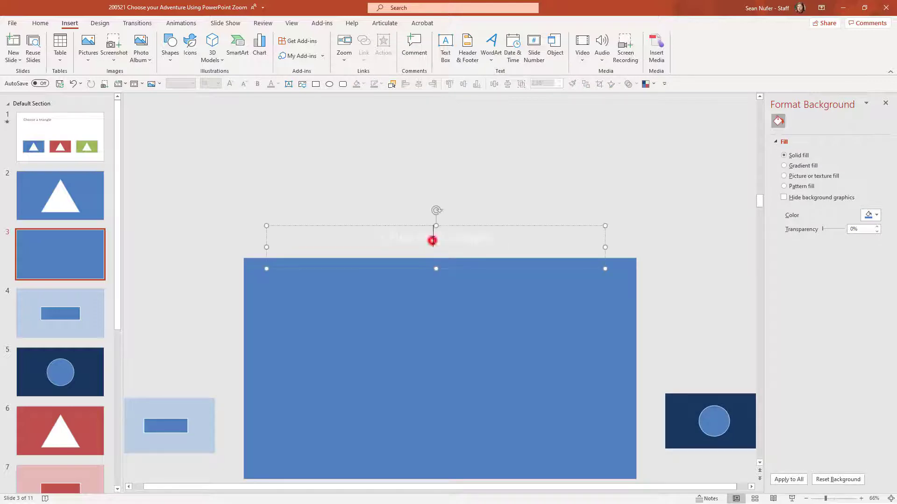
pyautogui.moveTo(446, 226); pyautogui.dragTo(445, 273)
pyautogui.click(448, 226)
pyautogui.moveTo(161, 414); pyautogui.dragTo(338, 417)
pyautogui.moveTo(671, 411); pyautogui.dragTo(502, 412)
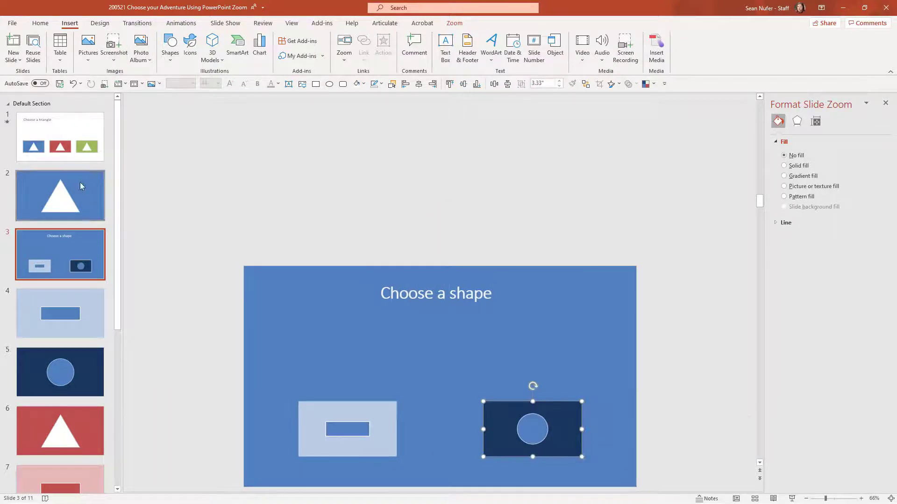
# - Apply Morph to the Choose a shape slide and set slide 2 to advance after 00:00.00
pyautogui.click(136, 26)
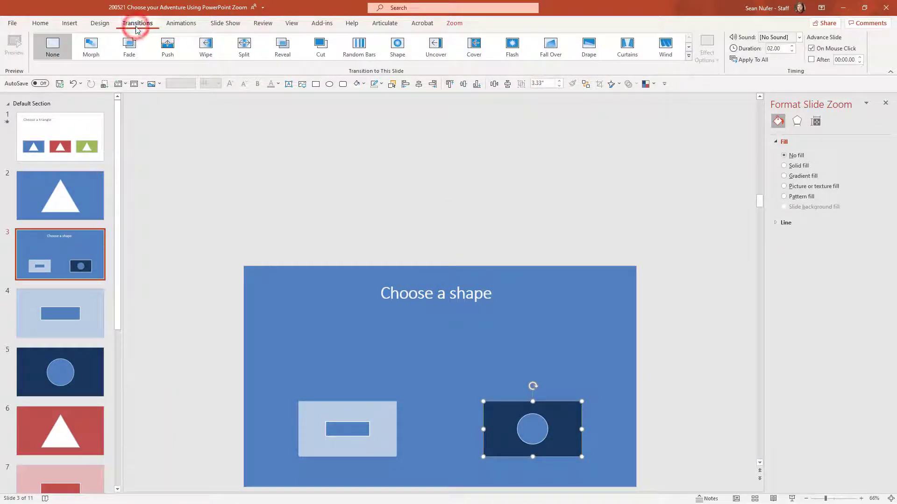
pyautogui.click(99, 48)
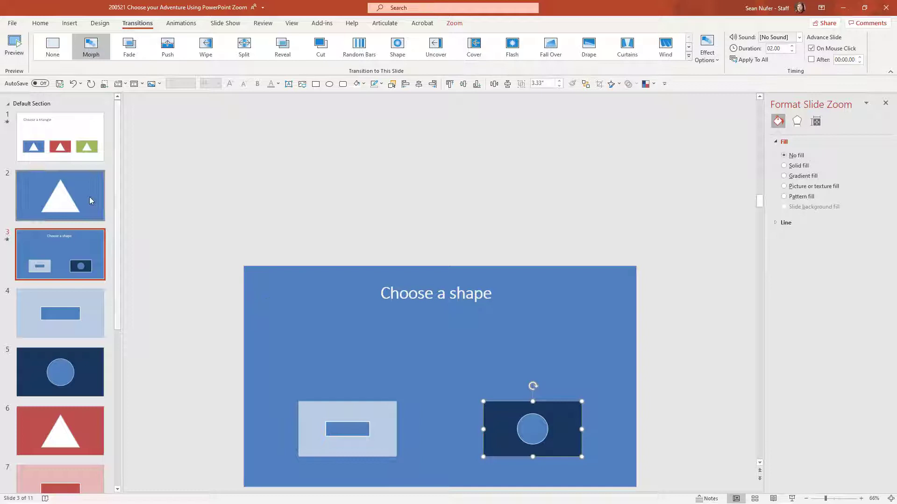
pyautogui.click(78, 195)
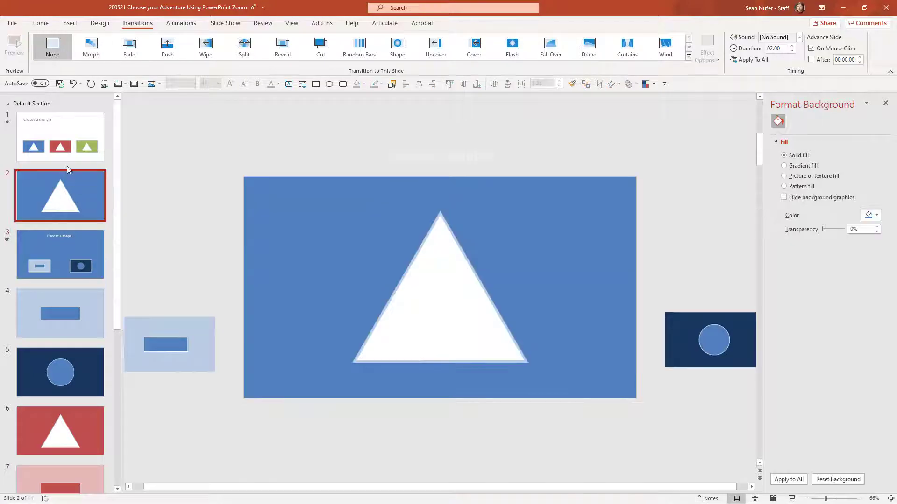
pyautogui.click(39, 135)
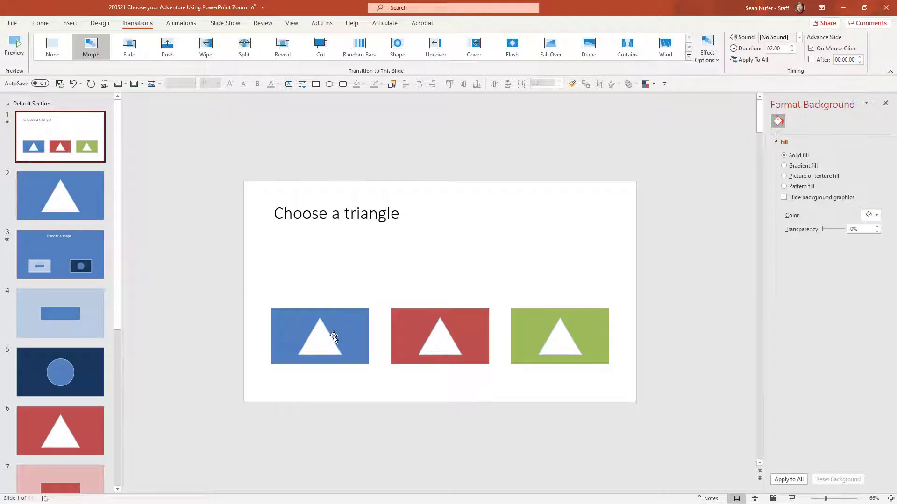
pyautogui.click(62, 192)
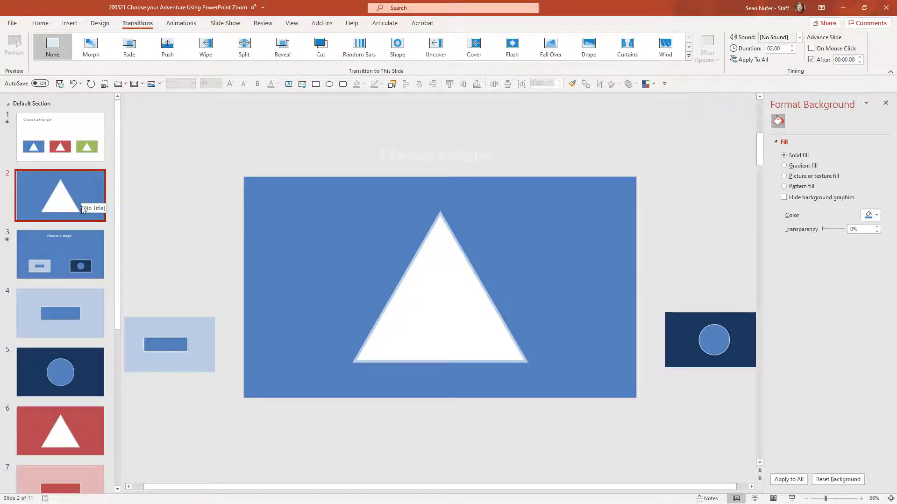
pyautogui.click(77, 242)
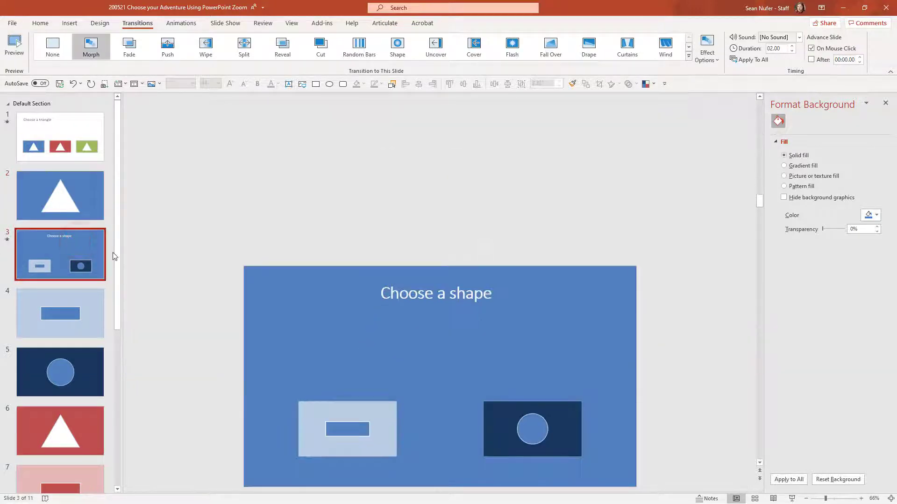
# - Step through the rectangle and circle slides, then go back to the Choose a shape slide
pyautogui.press('Down')
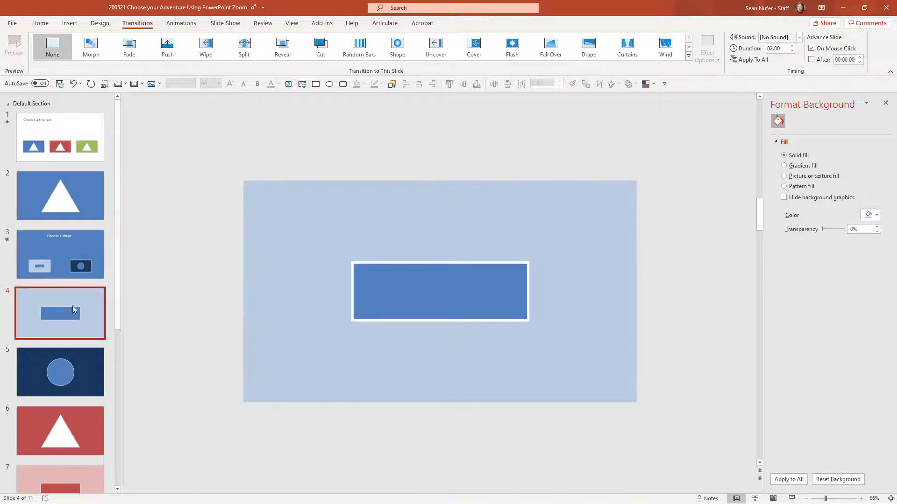
pyautogui.scroll(-2, 68, 368)
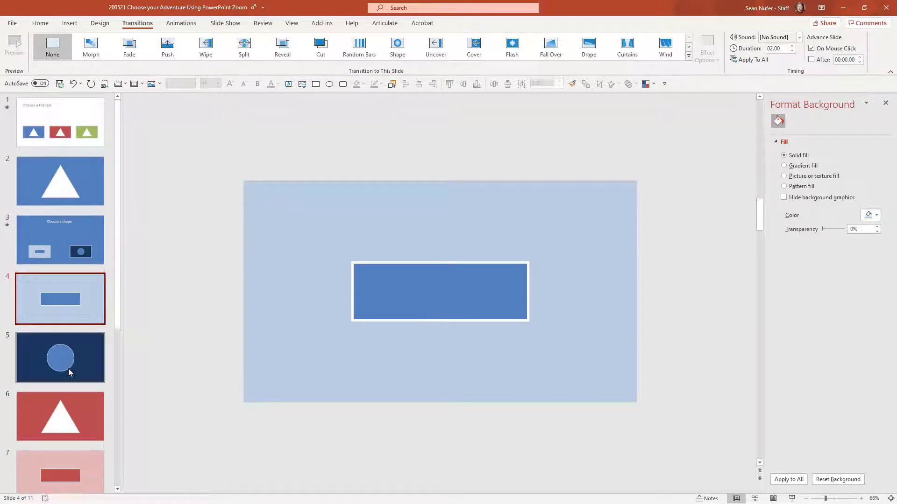
pyautogui.click(65, 354)
pyautogui.click(51, 222)
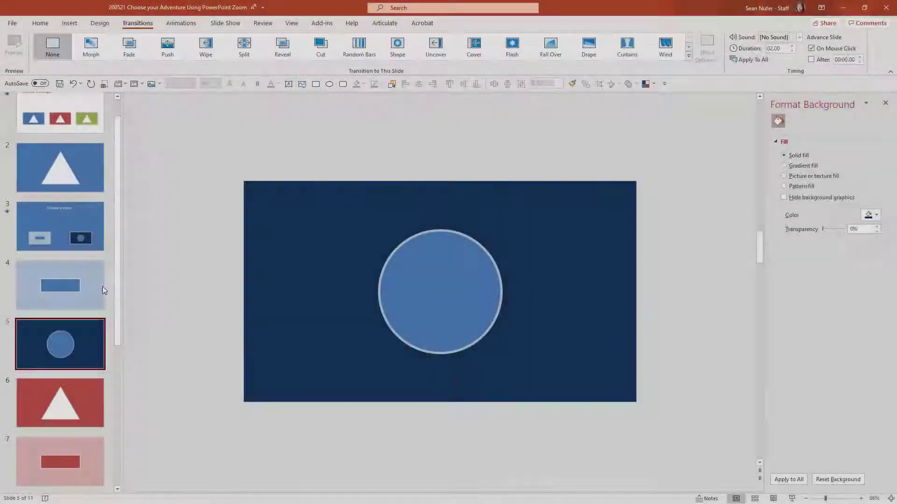
# - Duplicate the rectangle slide and the circle slide with Ctrl+D, making 13 slides
pyautogui.click(82, 287)
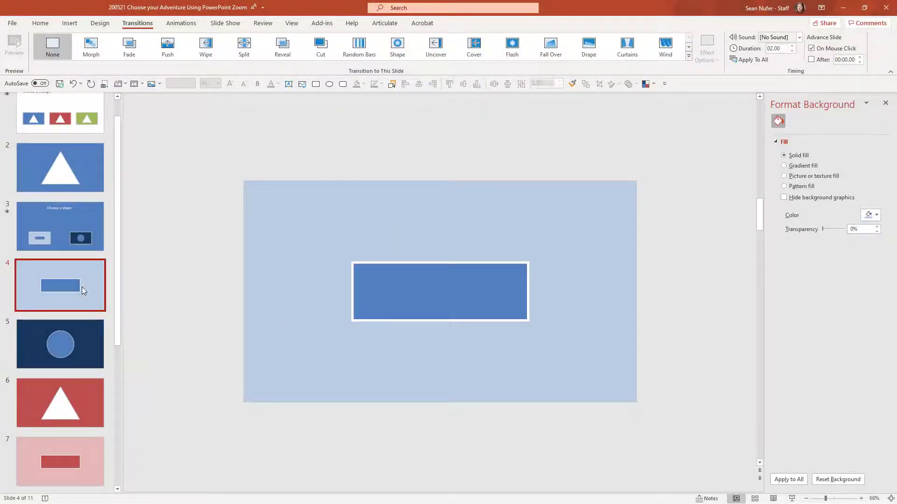
pyautogui.hotkey('ctrl', 'd')
pyautogui.click(73, 404)
pyautogui.hotkey('ctrl', 'd')
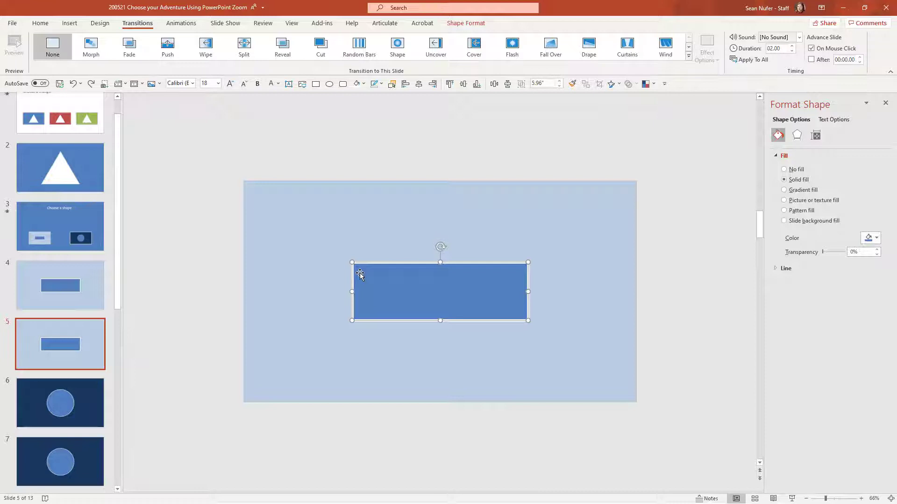
# - Enlarge slide 5's rectangle to 11.92" wide and add a sleeping panda sticker sized 6.54"
pyautogui.moveTo(352, 262); pyautogui.dragTo(324, 234)
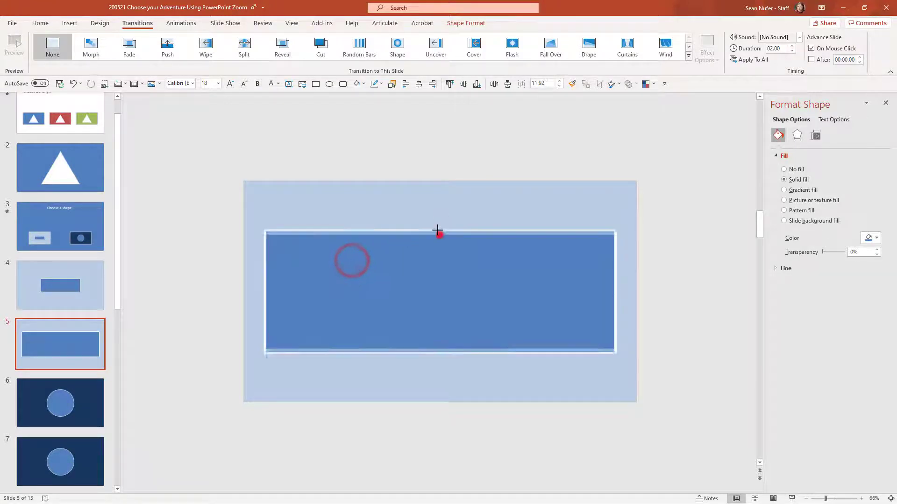
pyautogui.moveTo(438, 234); pyautogui.dragTo(440, 206)
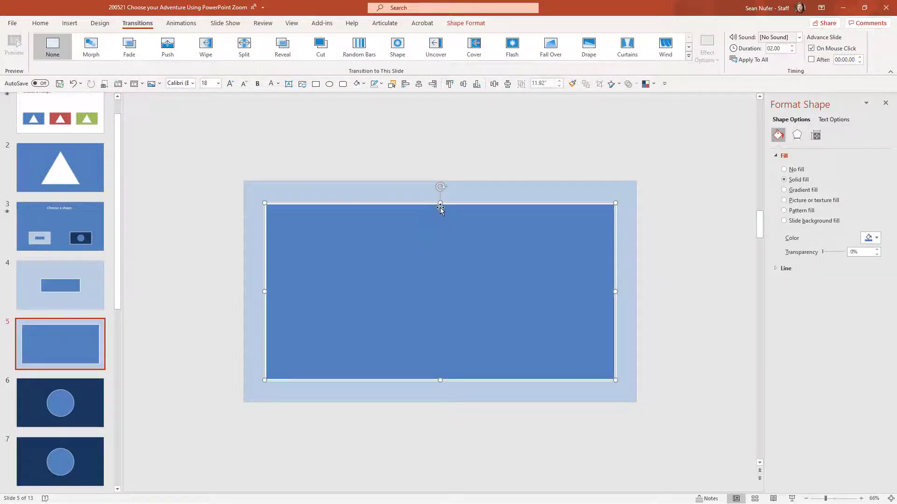
pyautogui.click(74, 24)
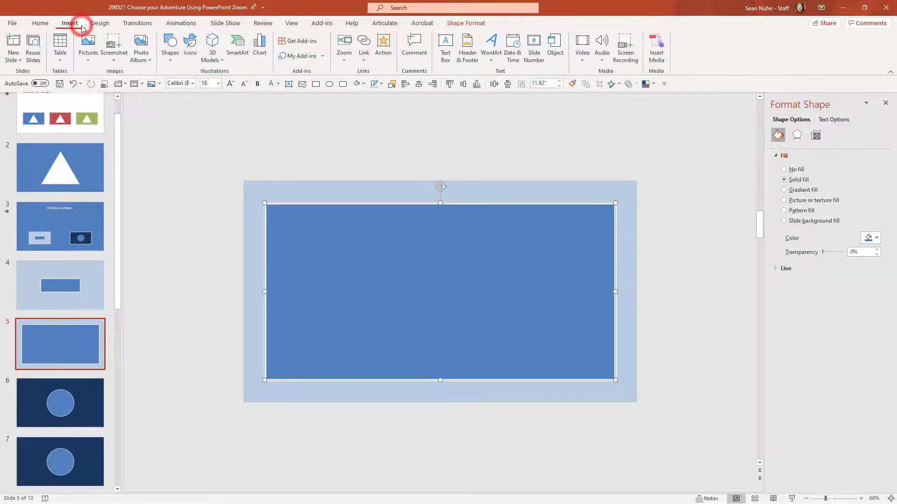
pyautogui.click(191, 56)
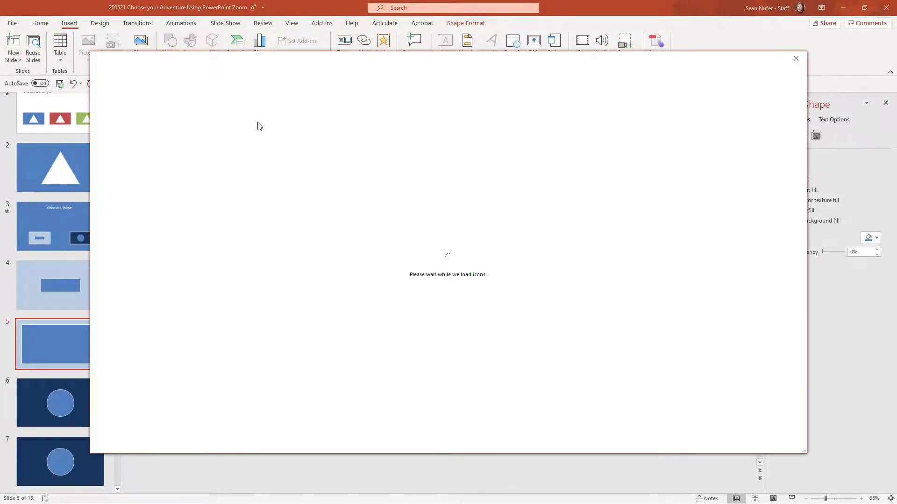
pyautogui.click(260, 84)
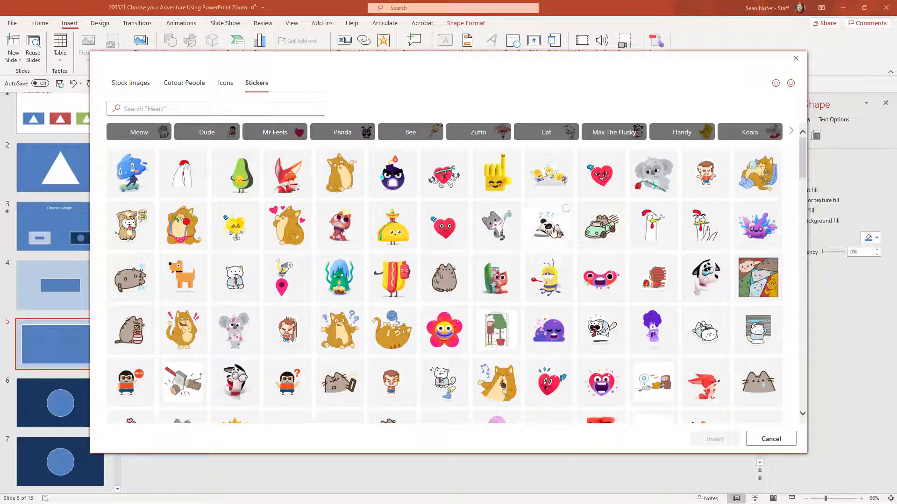
pyautogui.click(553, 231)
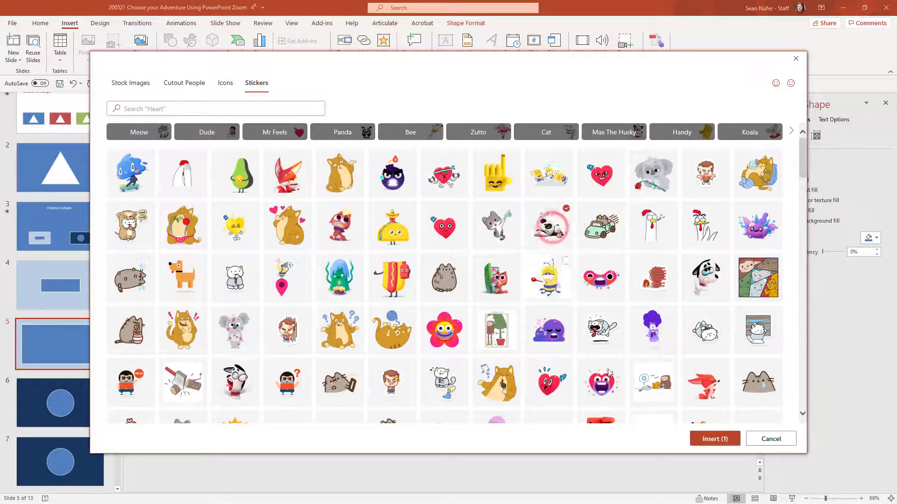
pyautogui.click(709, 439)
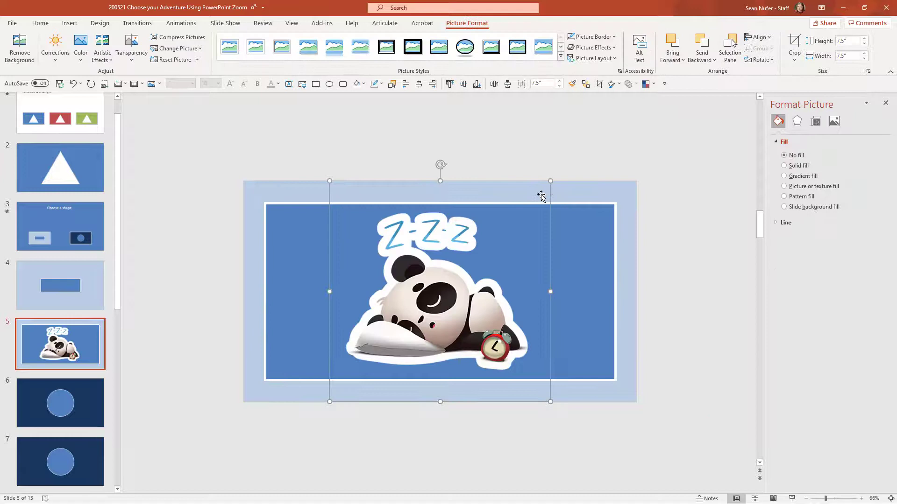
pyautogui.moveTo(549, 181); pyautogui.dragTo(536, 195)
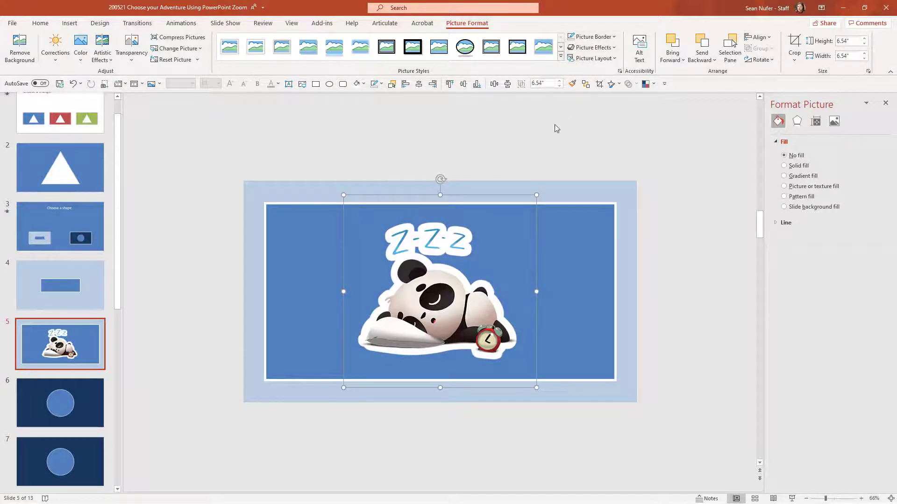
pyautogui.click(671, 229)
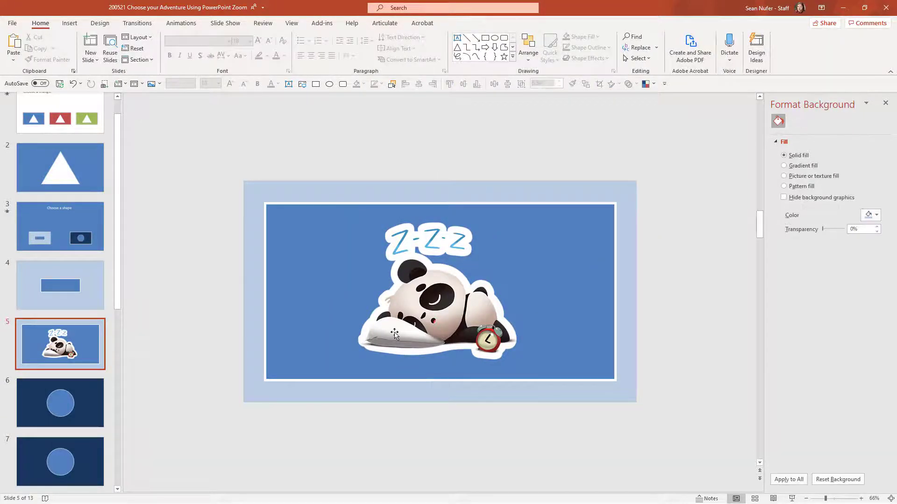
# - Give the panda slide a Morph transition and set slide 4 to advance after 00:00.00
pyautogui.click(133, 23)
pyautogui.click(91, 47)
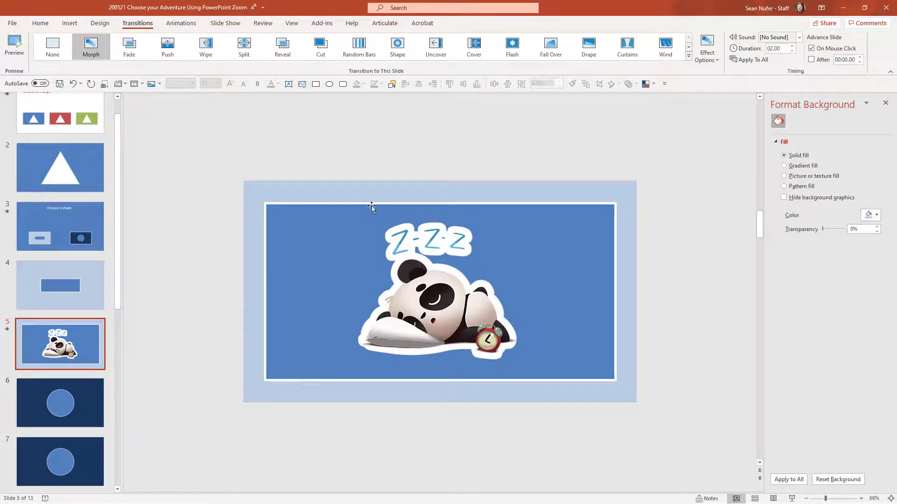
pyautogui.click(66, 290)
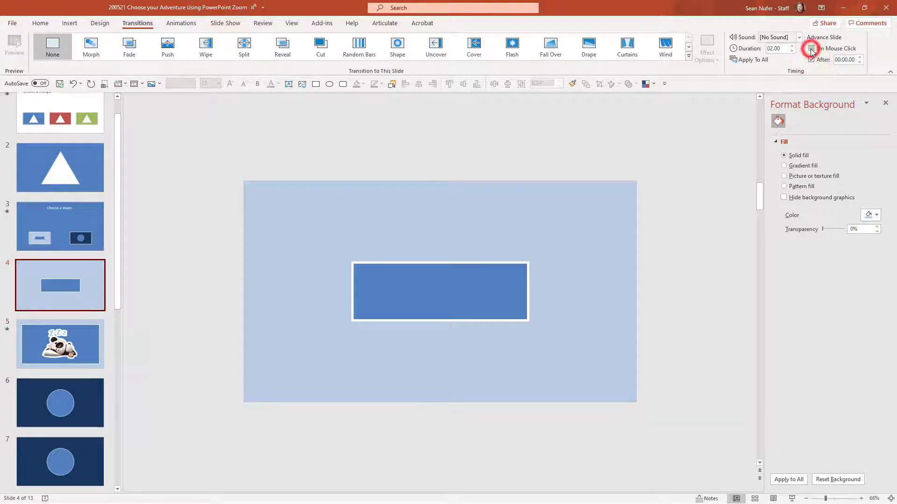
pyautogui.scroll(-3, 66, 307)
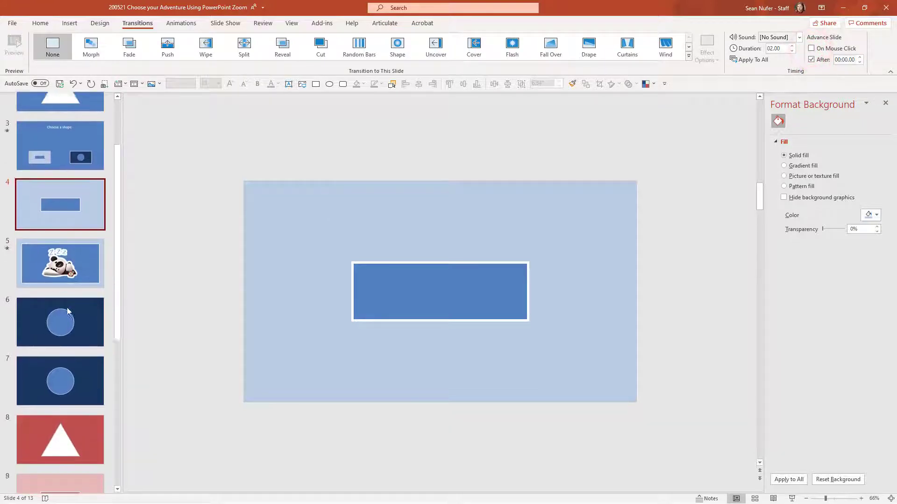
# - Stretch slide 7's circle into a wider, taller ellipse
pyautogui.click(55, 346)
pyautogui.click(430, 300)
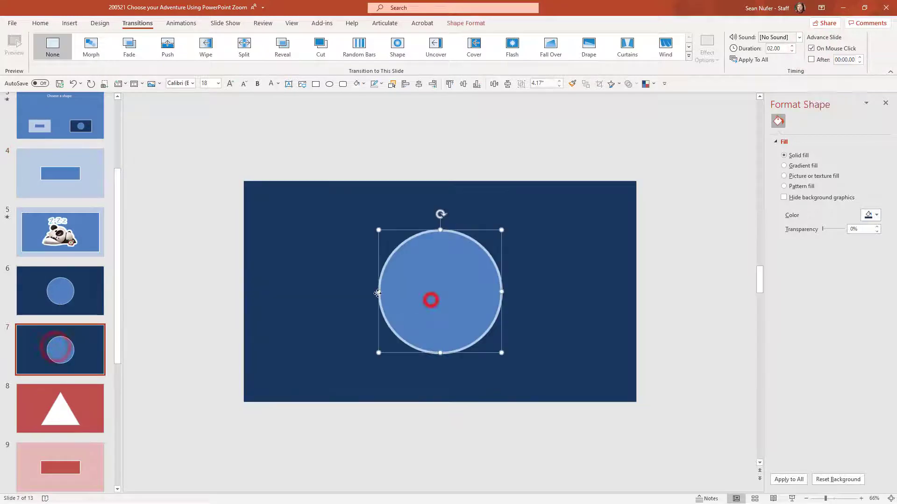
pyautogui.moveTo(378, 292); pyautogui.dragTo(263, 300)
pyautogui.moveTo(439, 231); pyautogui.dragTo(440, 199)
# - Insert the crying panda sticker found by searching 'panda', sized to sit inside the ellipse
pyautogui.click(76, 24)
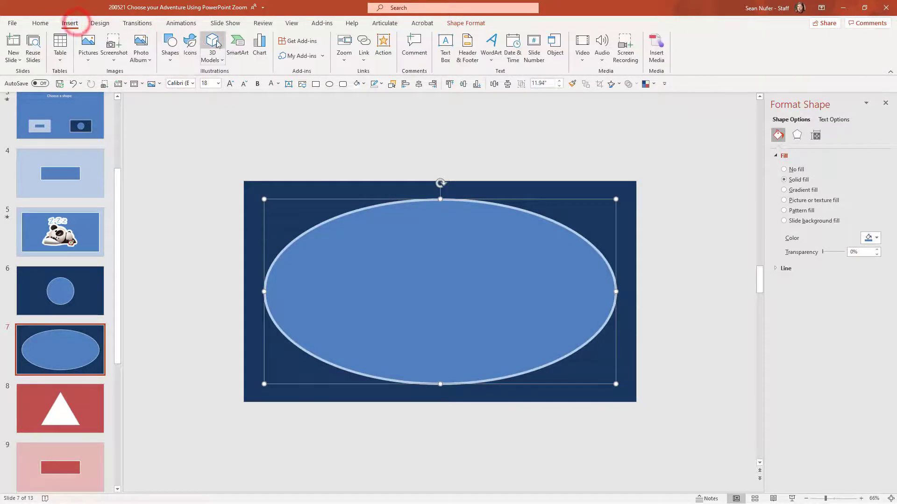
pyautogui.click(88, 56)
pyautogui.click(101, 100)
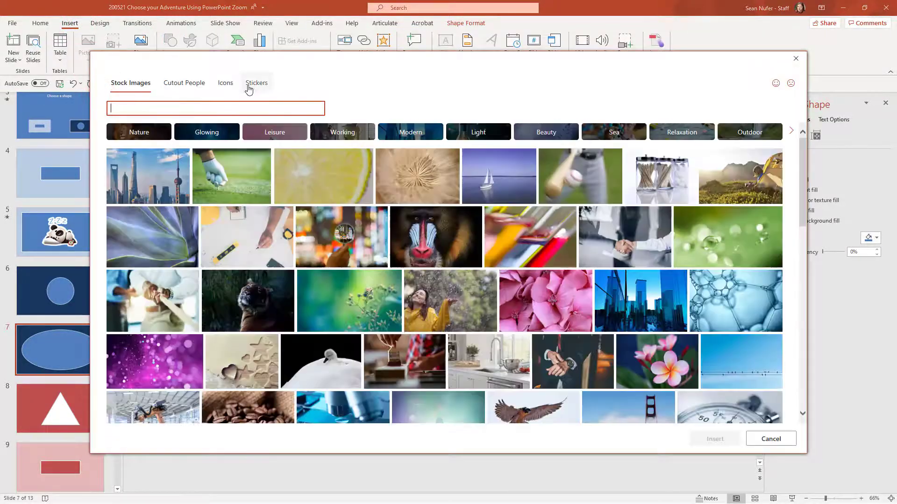
pyautogui.click(256, 84)
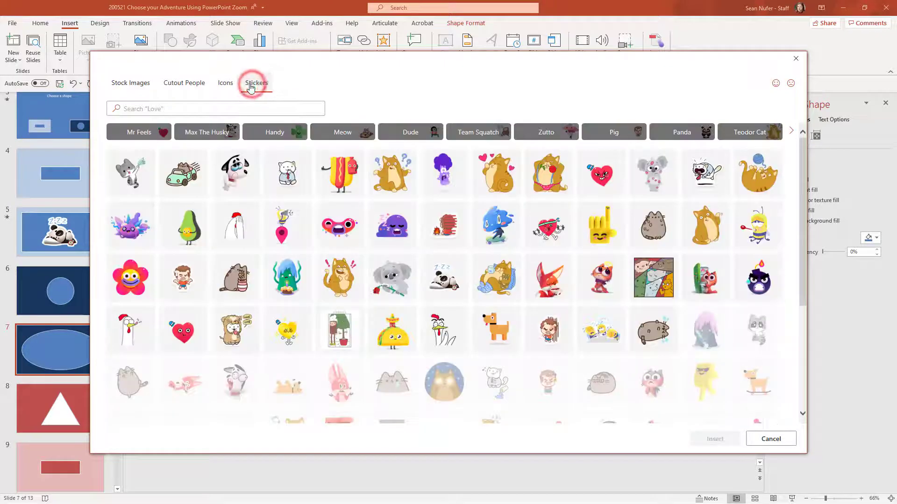
pyautogui.click(232, 109)
pyautogui.write('panda')
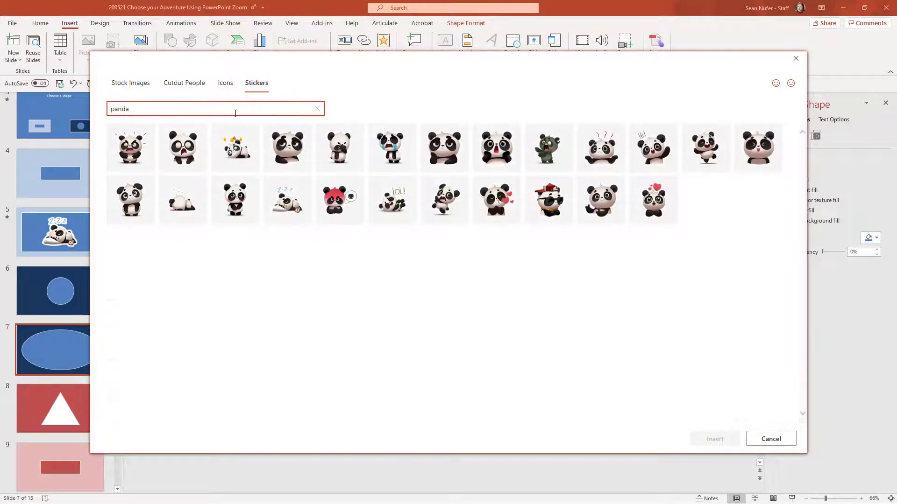
pyautogui.click(391, 149)
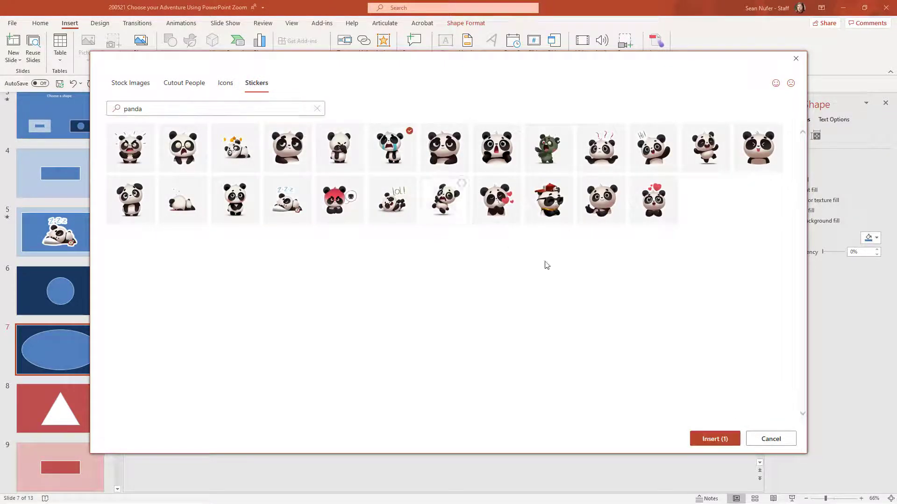
pyautogui.click(715, 439)
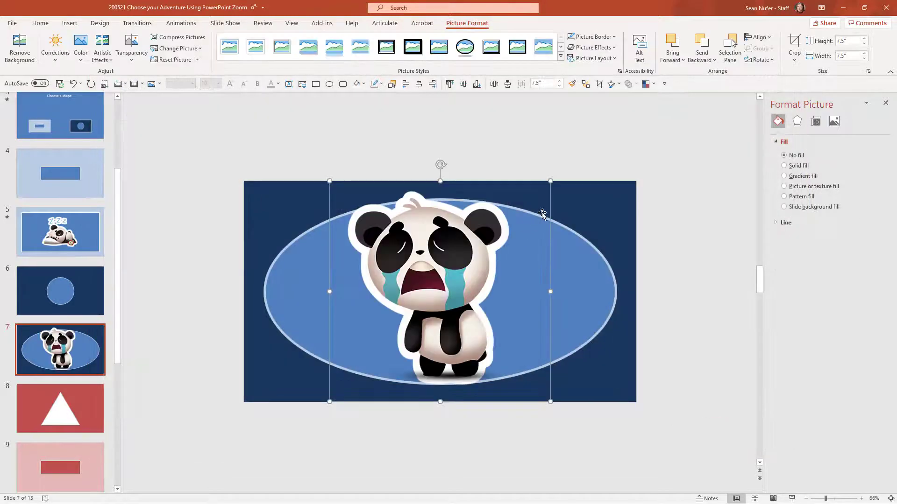
pyautogui.moveTo(549, 181); pyautogui.dragTo(531, 214)
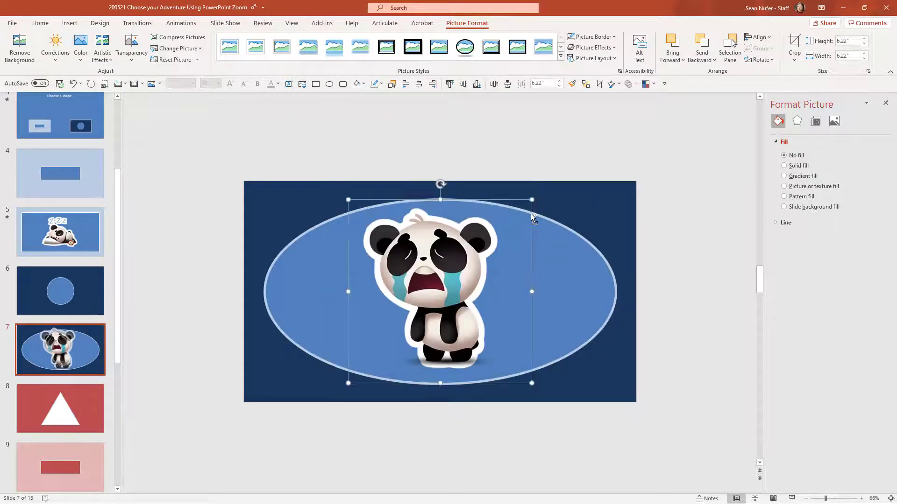
pyautogui.moveTo(439, 262); pyautogui.dragTo(440, 269)
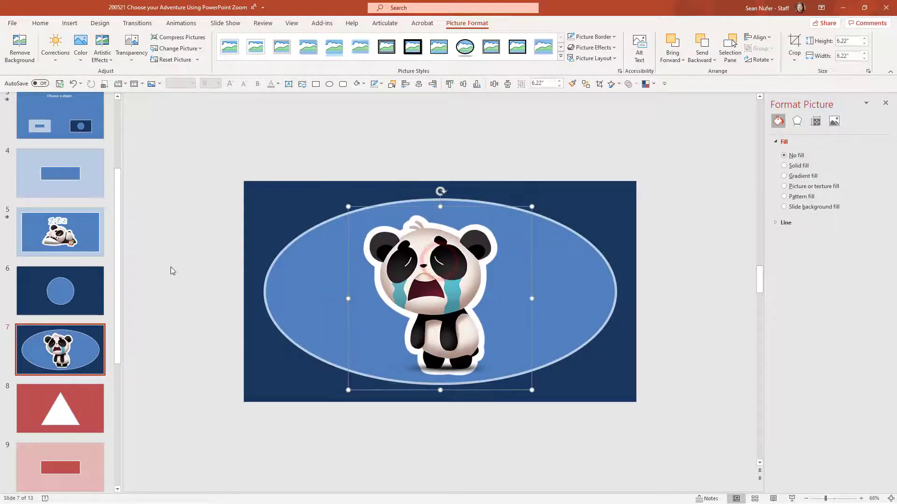
# - Give slide 7 a Morph transition, then go to slide 6
pyautogui.click(137, 23)
pyautogui.click(92, 47)
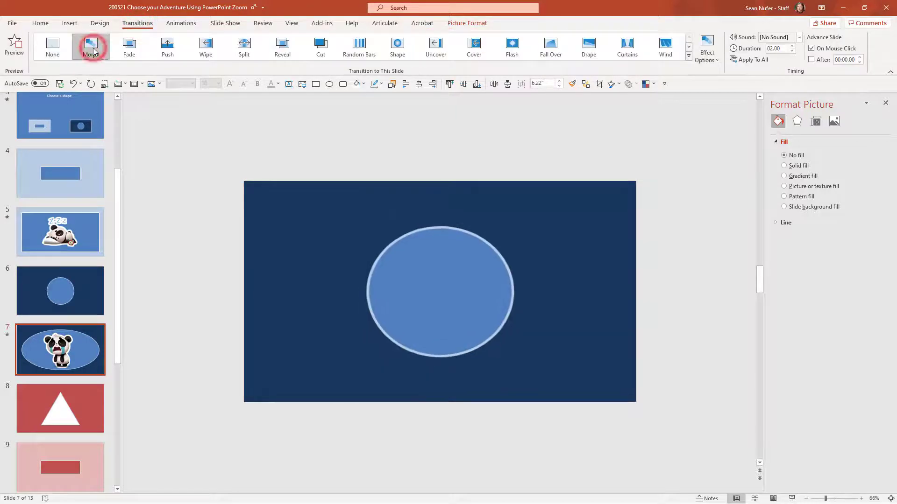
pyautogui.click(54, 288)
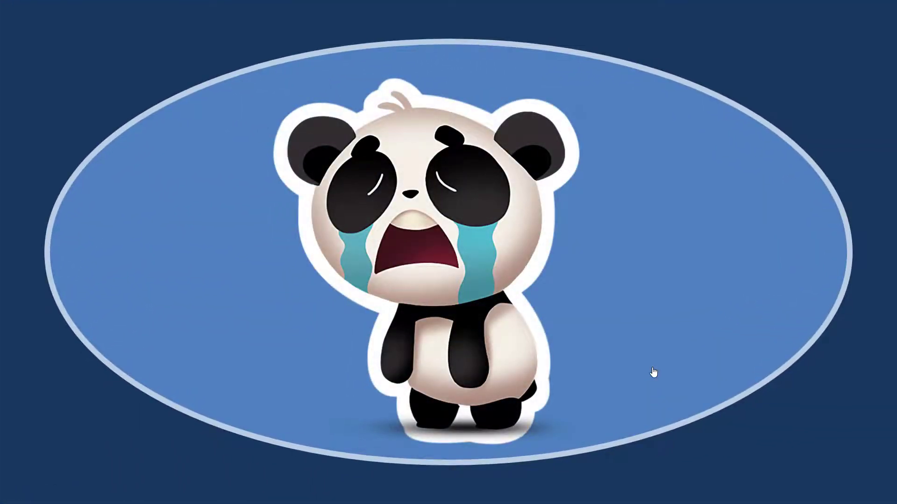
# - Follow the crying-panda ending's return link back to the Choose a shape slide
pyautogui.click(653, 372)
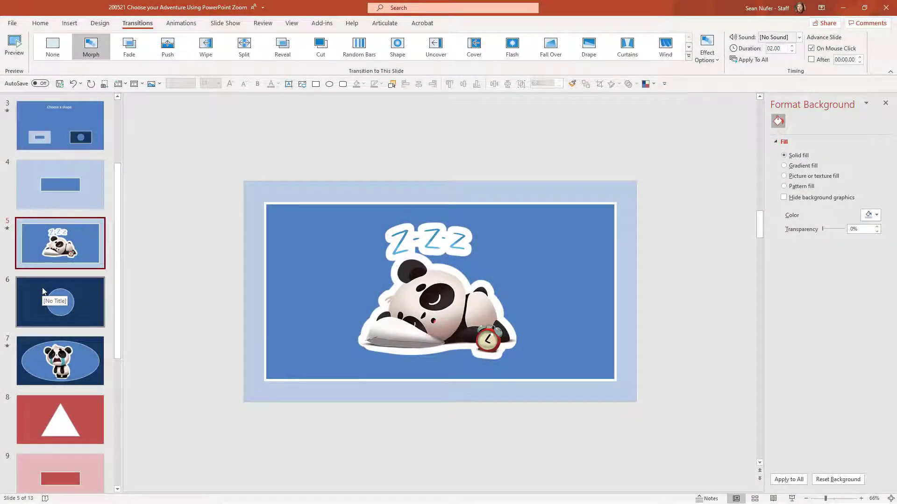
# - Add a slide zoom for the red triangle to make a red Choose a shape slide with Morph
pyautogui.scroll(-5, 42, 292)
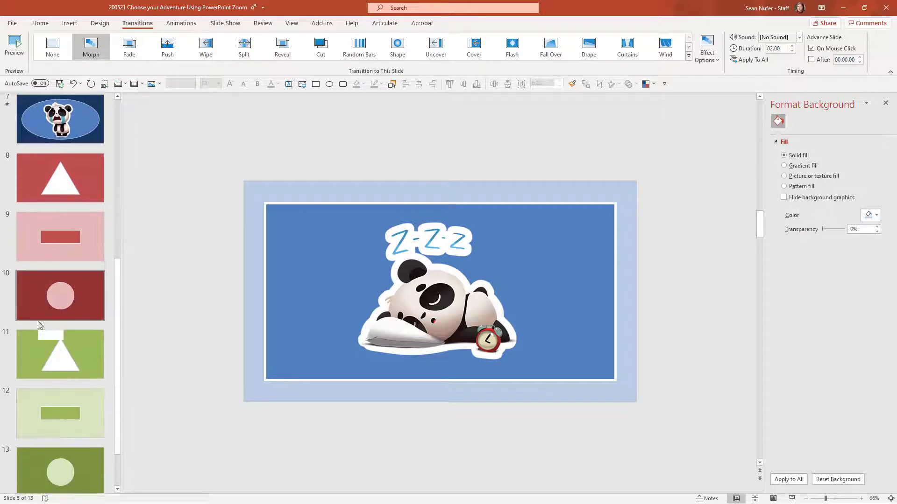
pyautogui.scroll(-1, 37, 321)
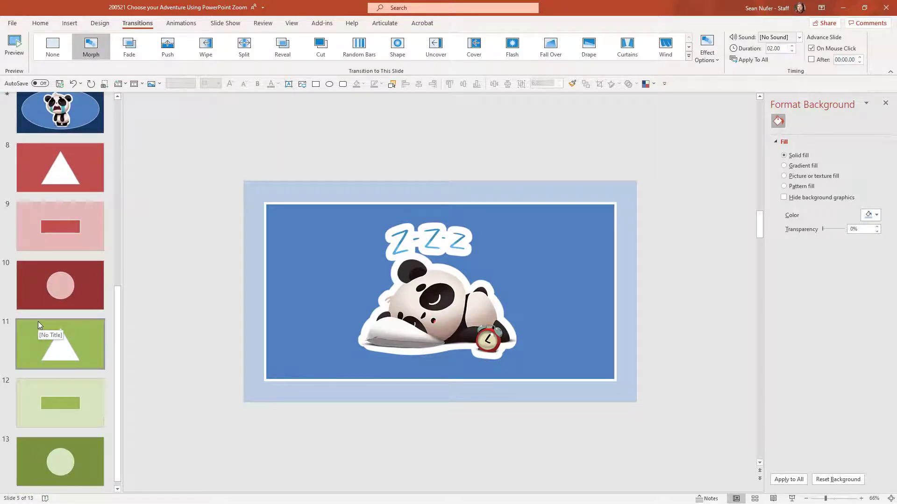
pyautogui.click(66, 173)
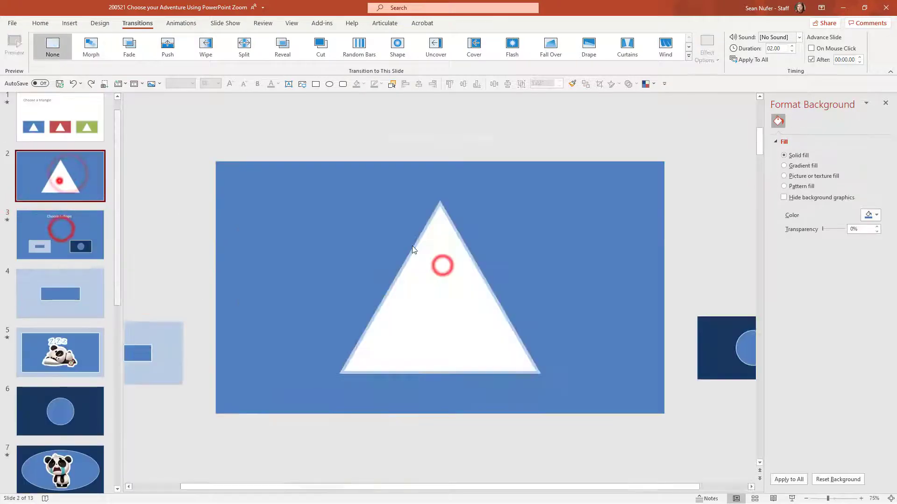
pyautogui.click(421, 138)
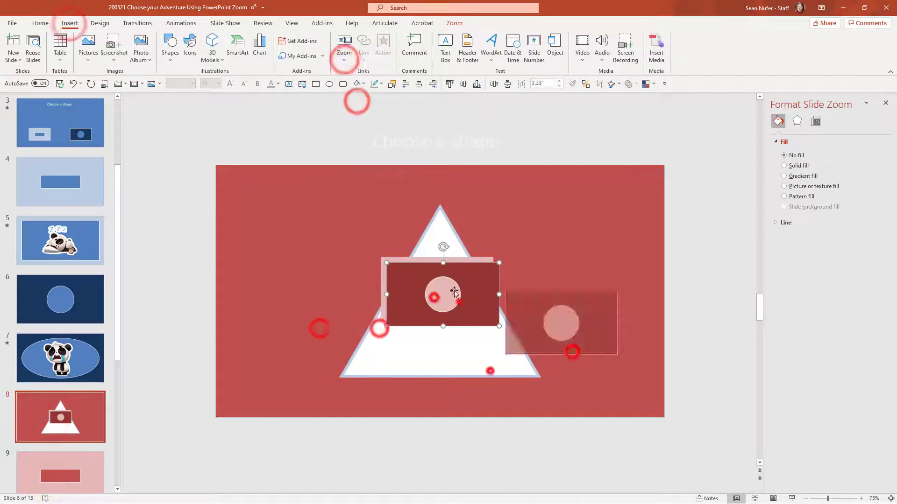
pyautogui.click(137, 23)
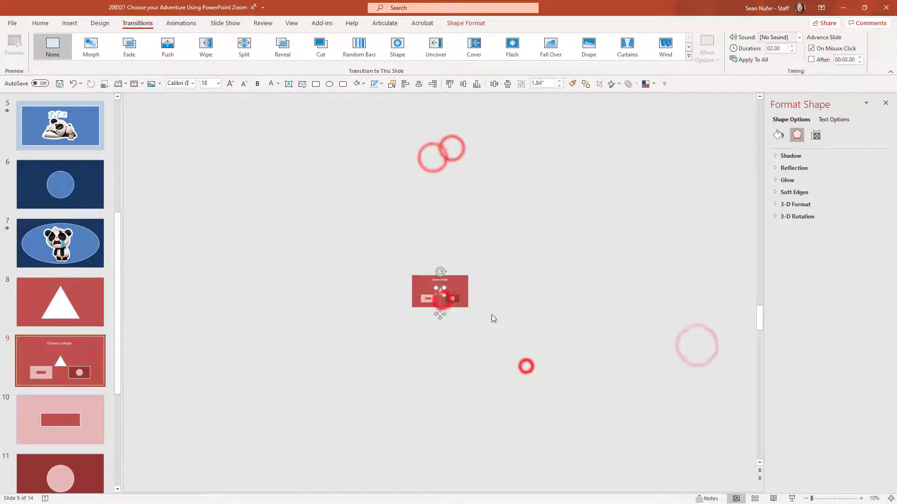
pyautogui.click(90, 44)
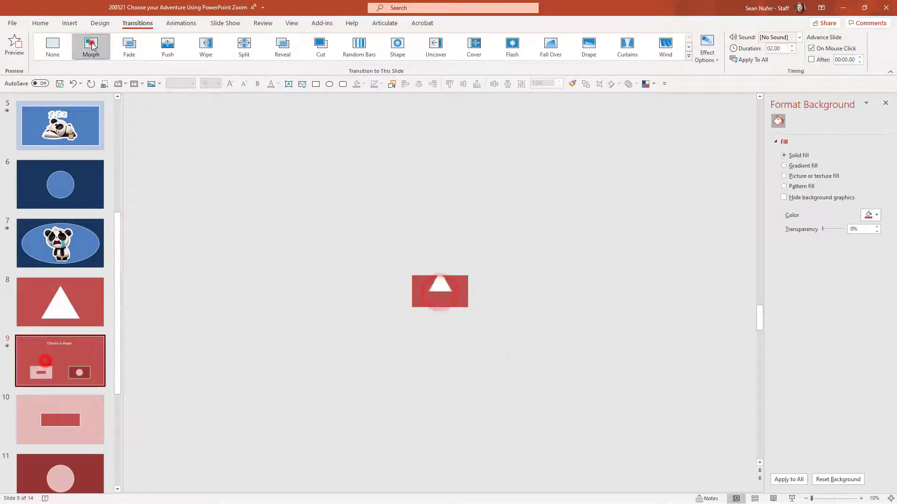
# - Duplicate red rectangle slide 10 and give the copy, slide 11, a panda sticker and Morph
pyautogui.click(44, 422)
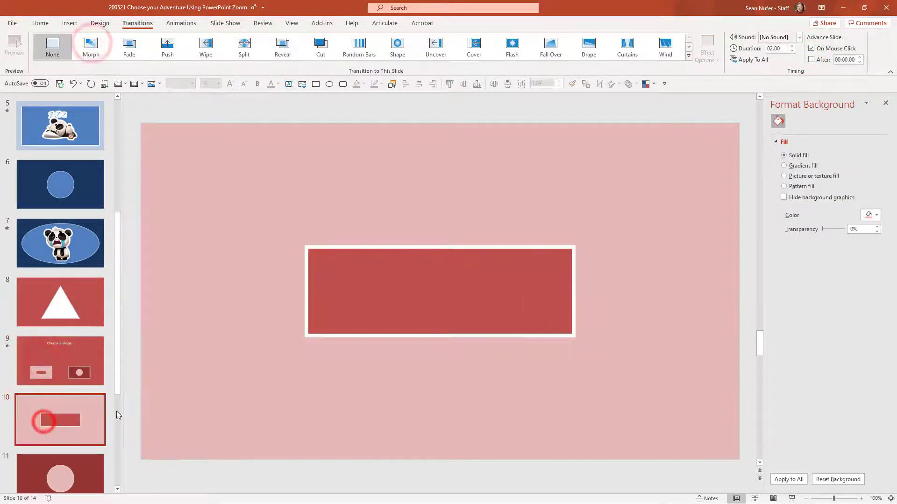
pyautogui.click(69, 23)
pyautogui.click(190, 42)
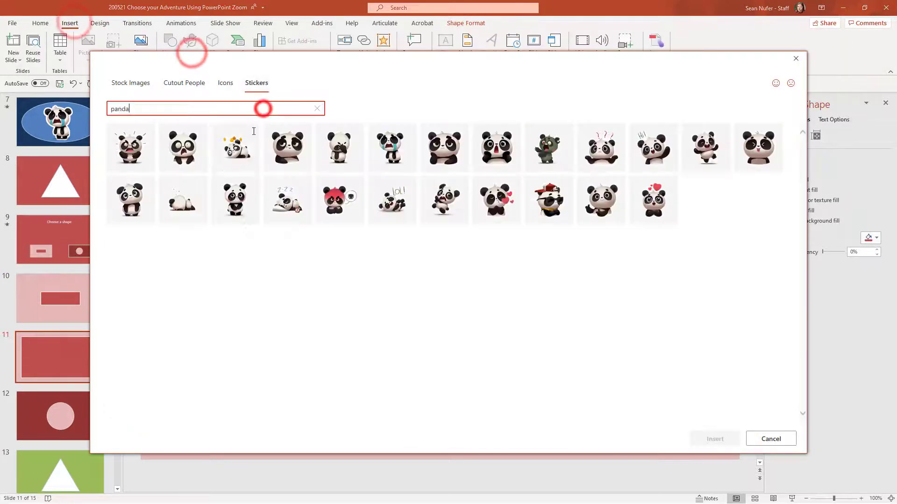
pyautogui.click(496, 196)
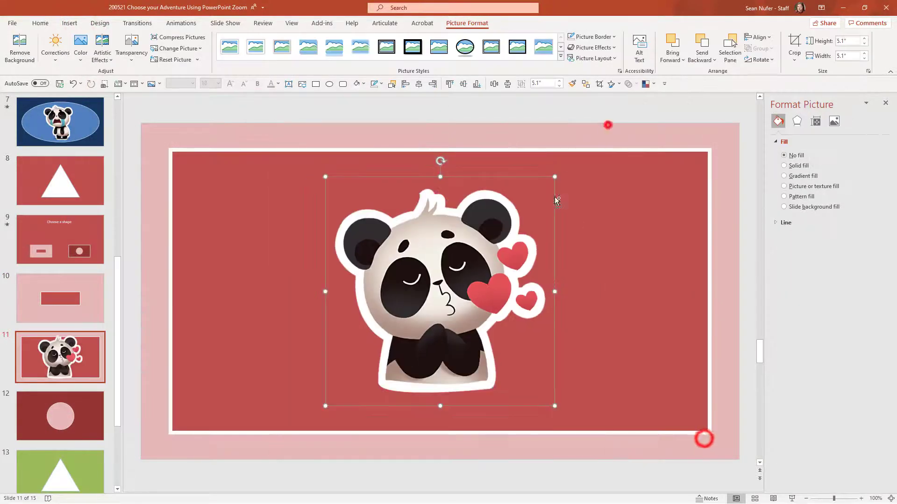
pyautogui.click(138, 23)
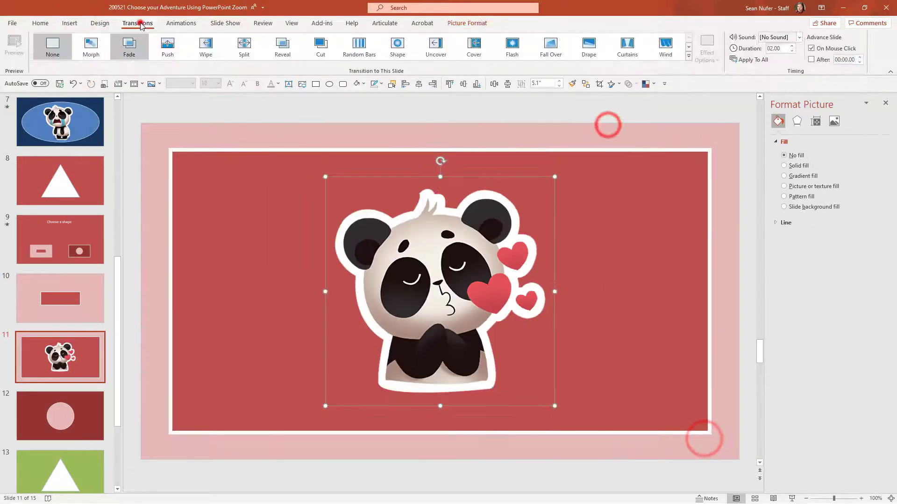
pyautogui.click(90, 45)
# - Duplicate the red circle slide with Morph and stretch the circle into an ellipse
pyautogui.click(61, 415)
pyautogui.hotkey('ctrl', 'd')
pyautogui.click(90, 44)
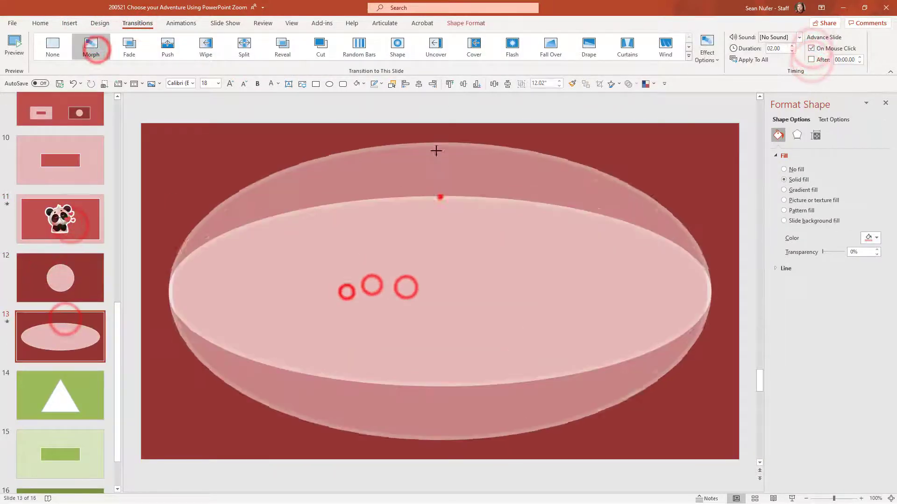
pyautogui.click(70, 23)
pyautogui.click(190, 42)
pyautogui.click(257, 83)
# - Add a shrunken panda sticker to the ellipse slide and set up green slide 15 with Morph
pyautogui.write('pan')
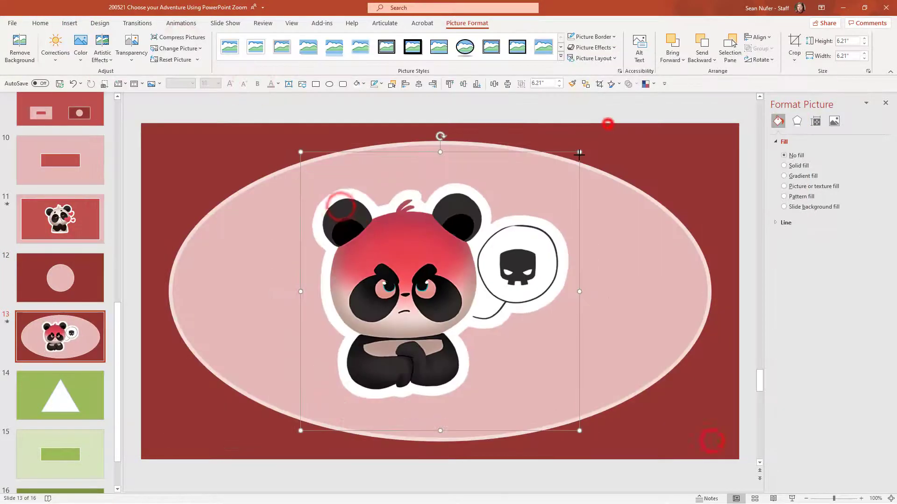
pyautogui.moveTo(581, 149); pyautogui.dragTo(527, 210)
pyautogui.click(56, 399)
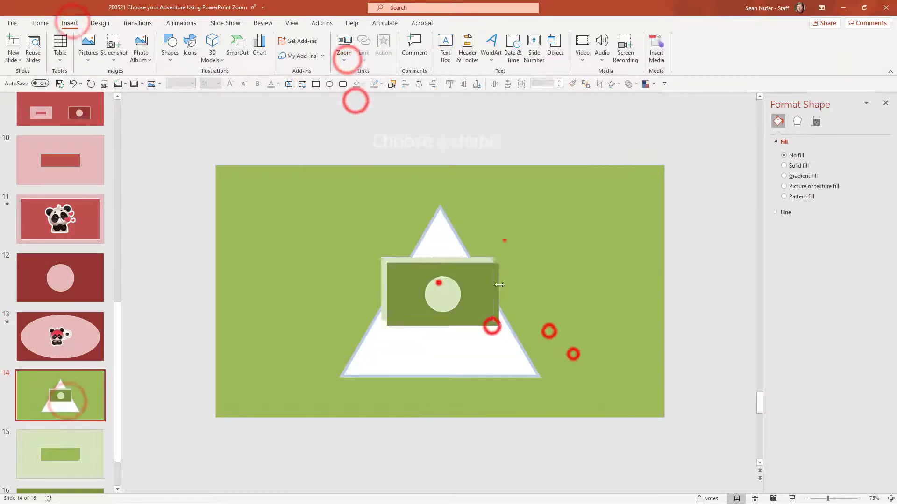
pyautogui.moveTo(427, 287); pyautogui.dragTo(652, 325)
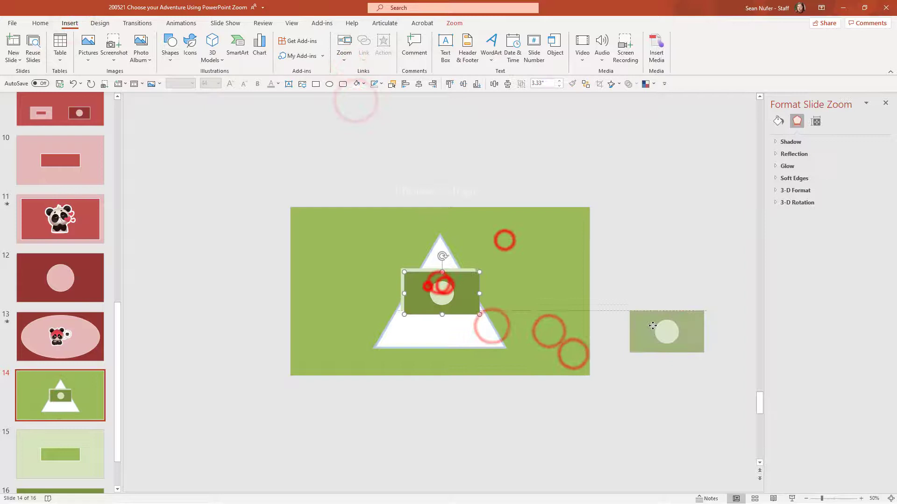
pyautogui.click(137, 23)
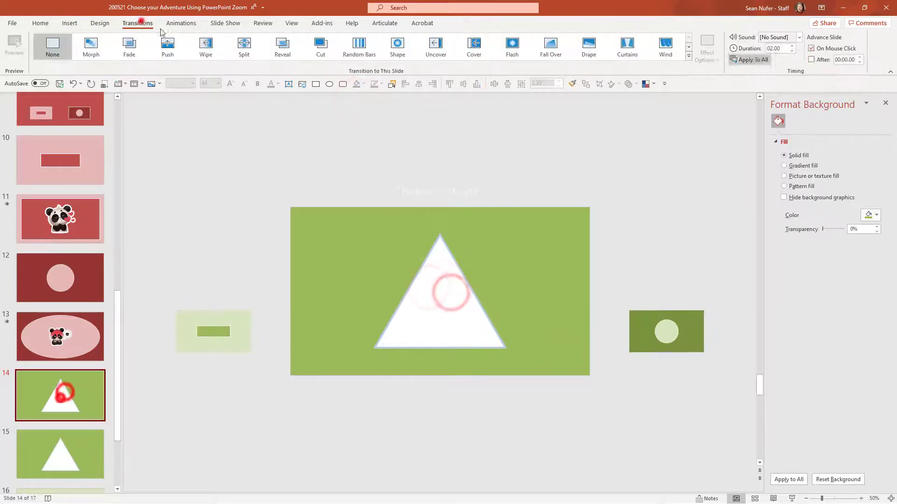
pyautogui.click(91, 46)
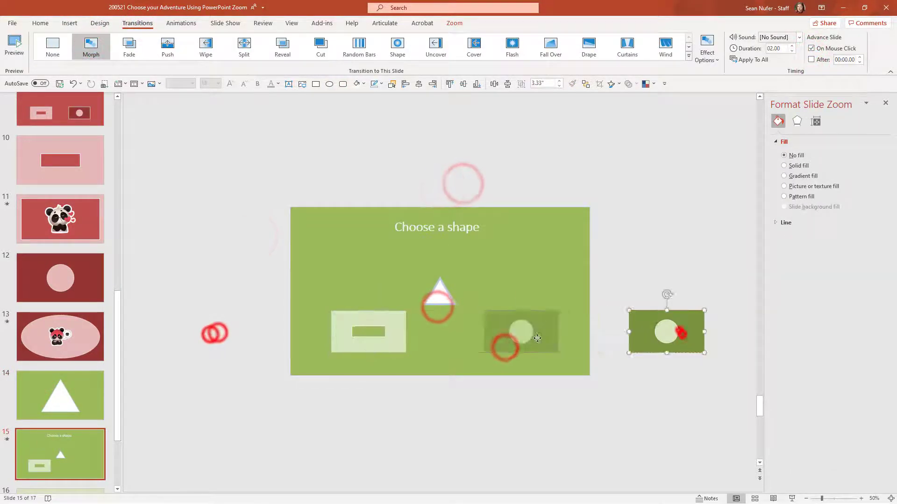
# - Give slide 17 a Morph transition and insert a 'panda' sticker on it
pyautogui.scroll(-5, 443, 295)
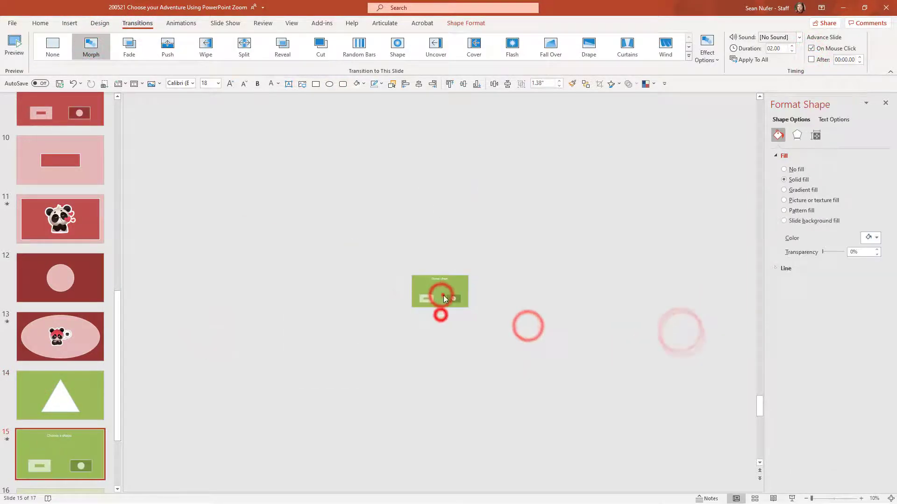
pyautogui.click(65, 459)
pyautogui.click(90, 46)
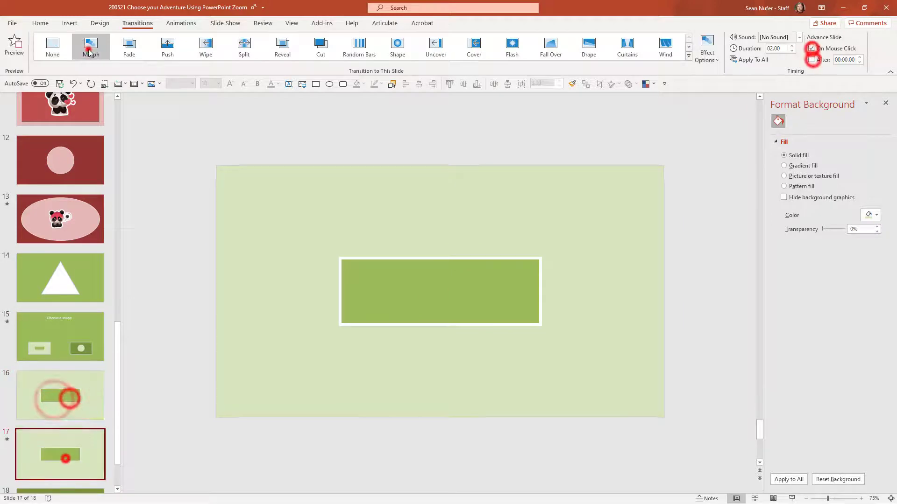
pyautogui.click(257, 83)
pyautogui.write('panda')
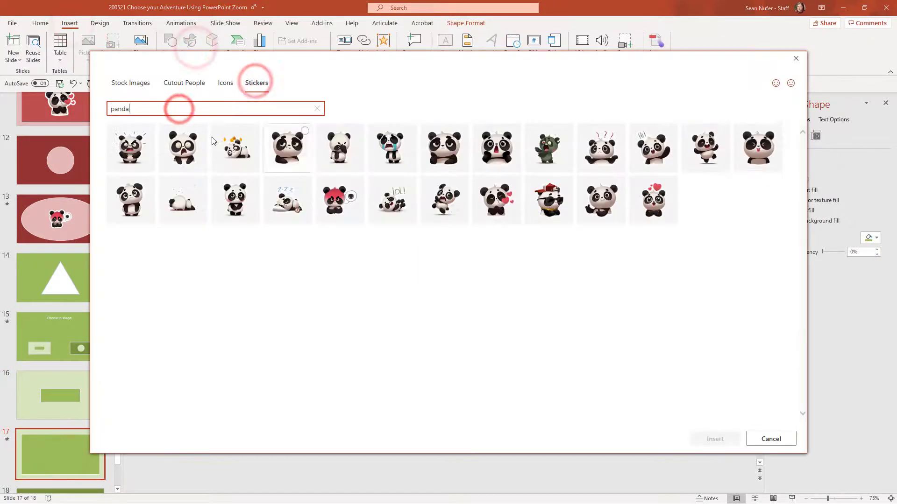
pyautogui.click(138, 23)
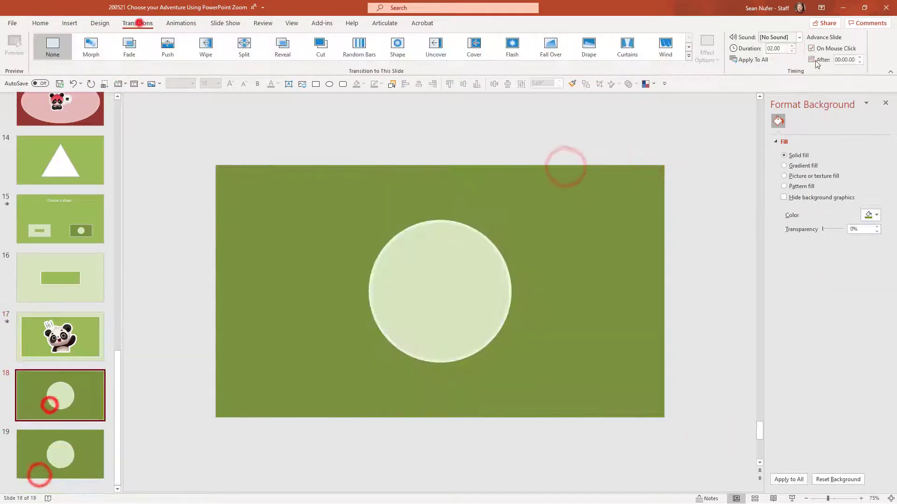
# - Put a grumpy panda sticker, sized inside the ellipse, on slide 19, then open slide 5
pyautogui.click(60, 454)
pyautogui.click(70, 23)
pyautogui.click(88, 47)
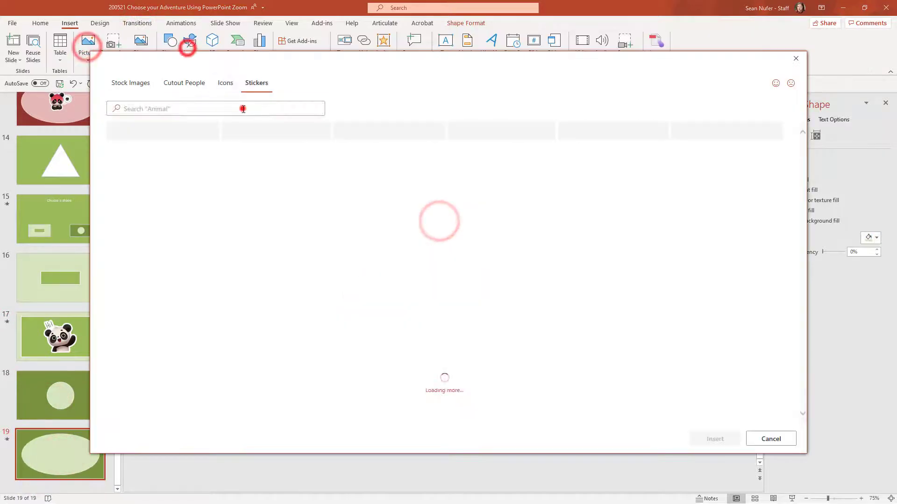
pyautogui.write('panda')
pyautogui.click(446, 145)
pyautogui.click(708, 438)
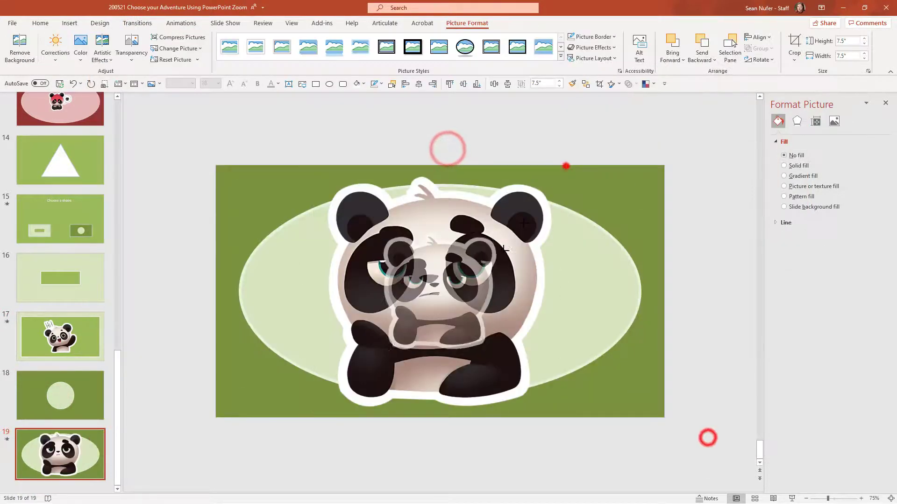
pyautogui.click(566, 166)
pyautogui.click(503, 228)
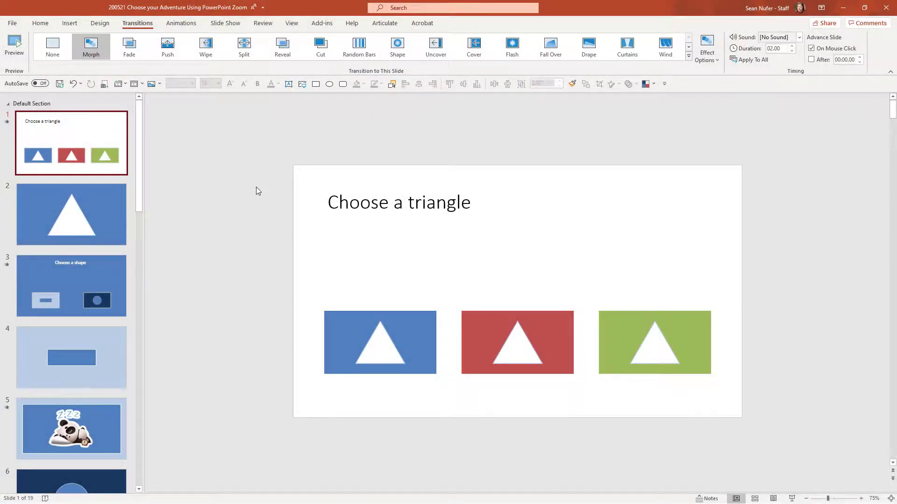
pyautogui.scroll(-5, 95, 290)
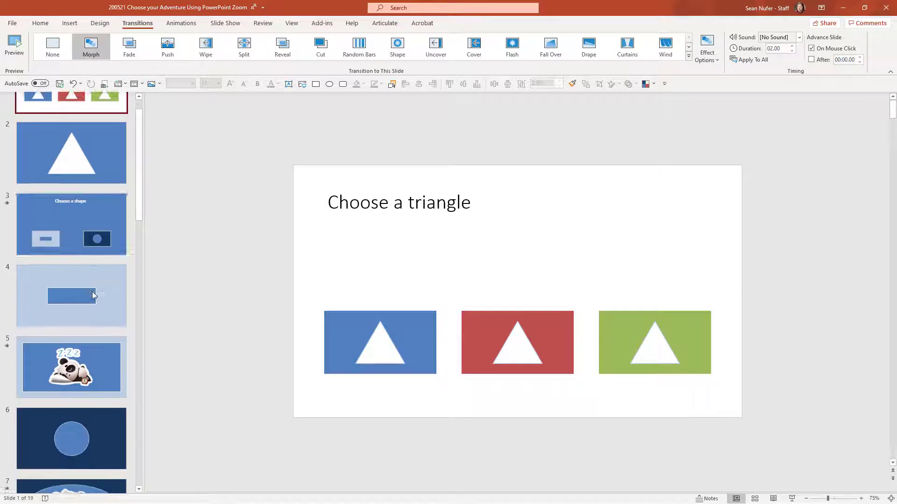
pyautogui.click(42, 170)
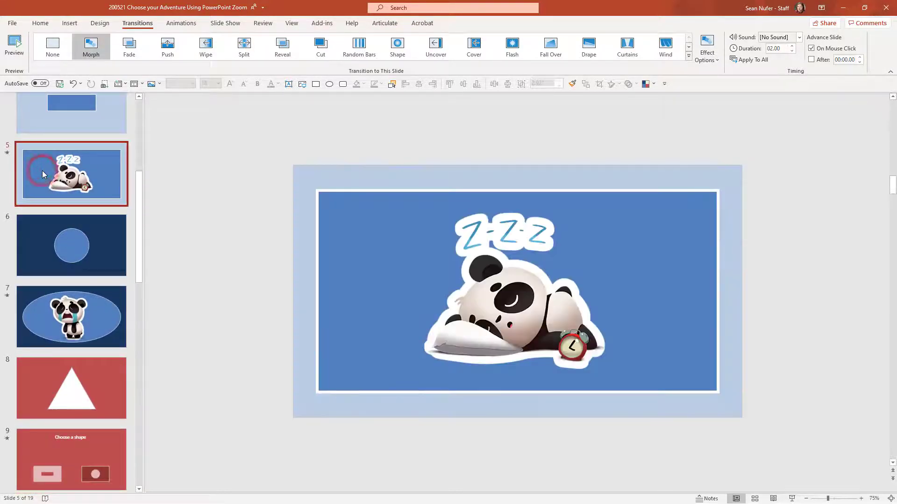
# - Draw a white, outline-free rectangle on slide 5 stretched to cover the whole slide
pyautogui.click(315, 85)
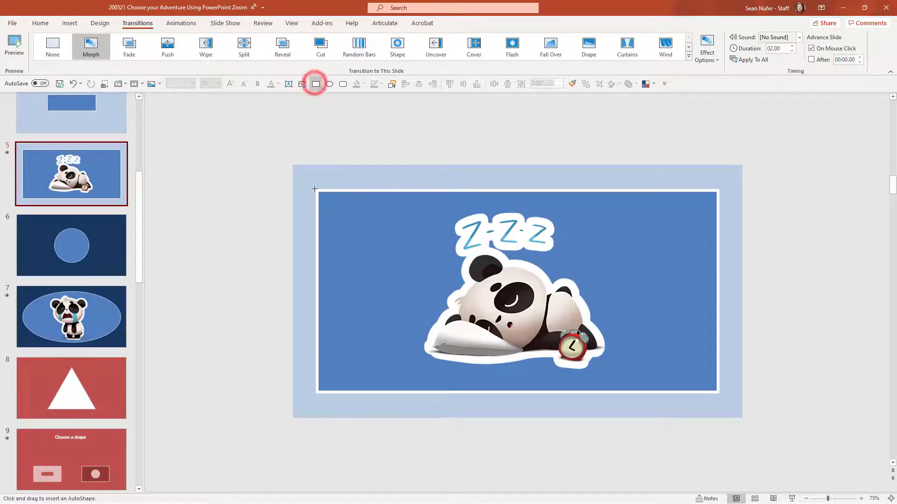
pyautogui.moveTo(310, 182); pyautogui.dragTo(492, 313)
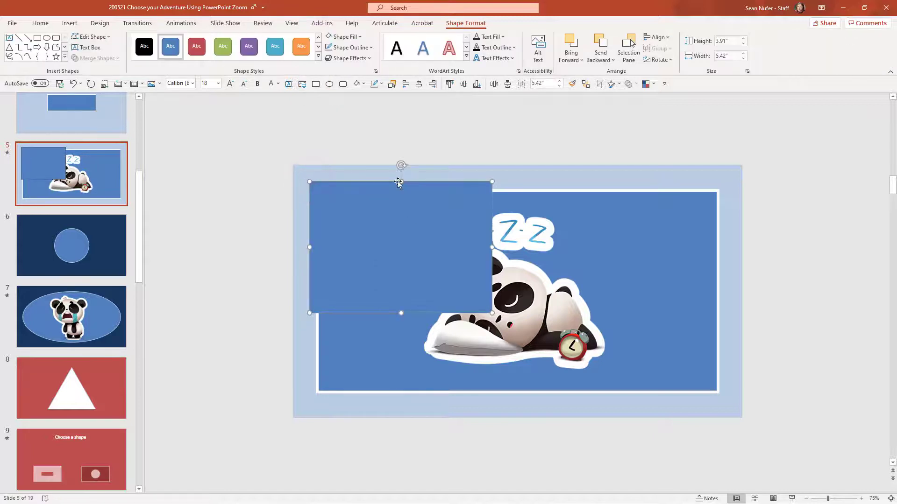
pyautogui.click(355, 47)
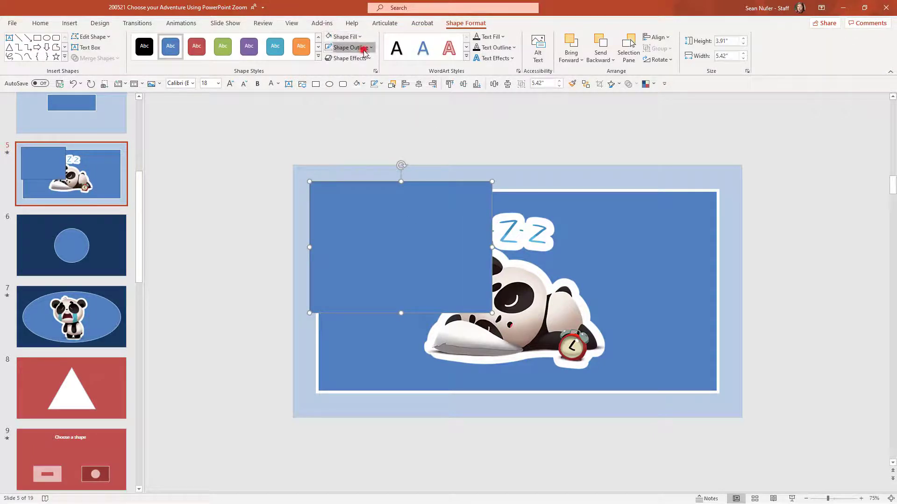
pyautogui.click(349, 176)
pyautogui.click(344, 36)
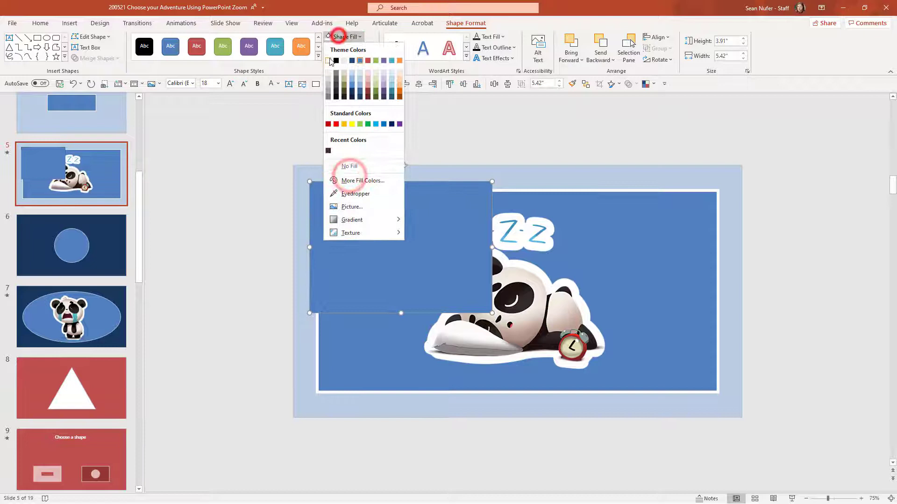
pyautogui.click(330, 58)
pyautogui.moveTo(363, 229); pyautogui.dragTo(346, 212)
pyautogui.moveTo(475, 296); pyautogui.dragTo(742, 417)
# - Set the rectangle's transparency to 99% in Format Shape and start a hyperlink on it
pyautogui.rightClick(531, 264)
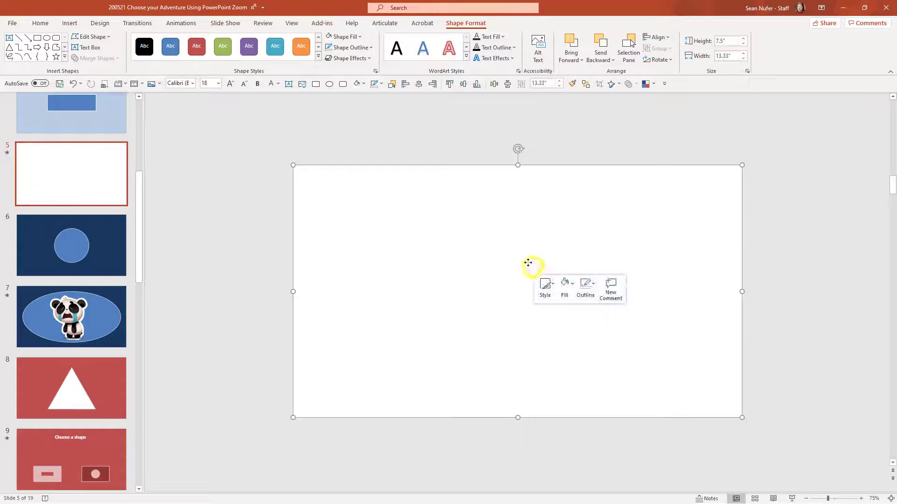
pyautogui.click(561, 246)
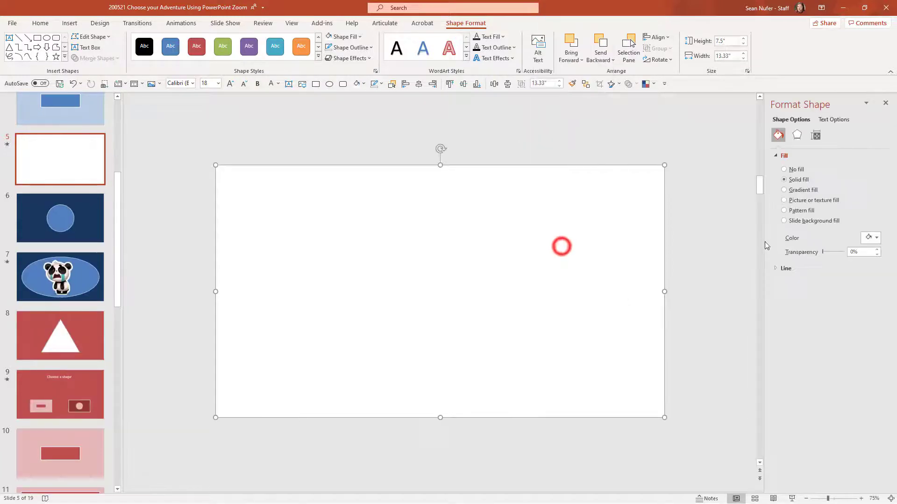
pyautogui.doubleClick(851, 252)
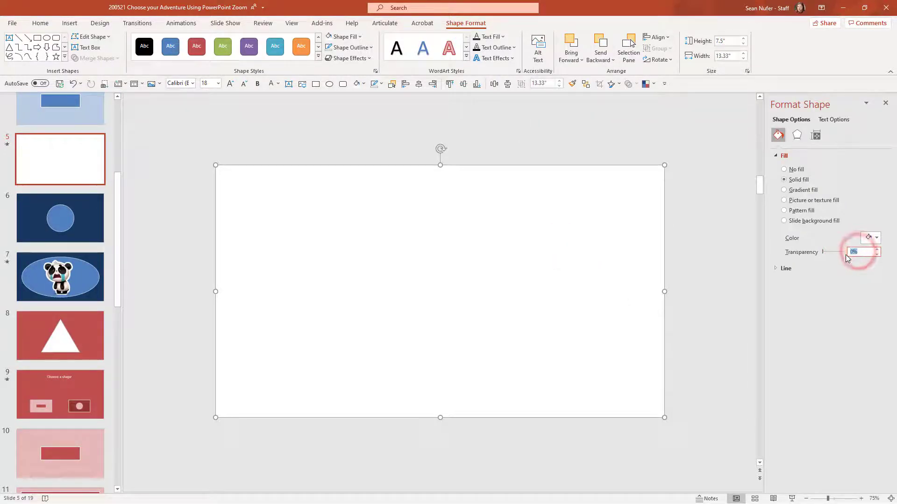
pyautogui.write('999')
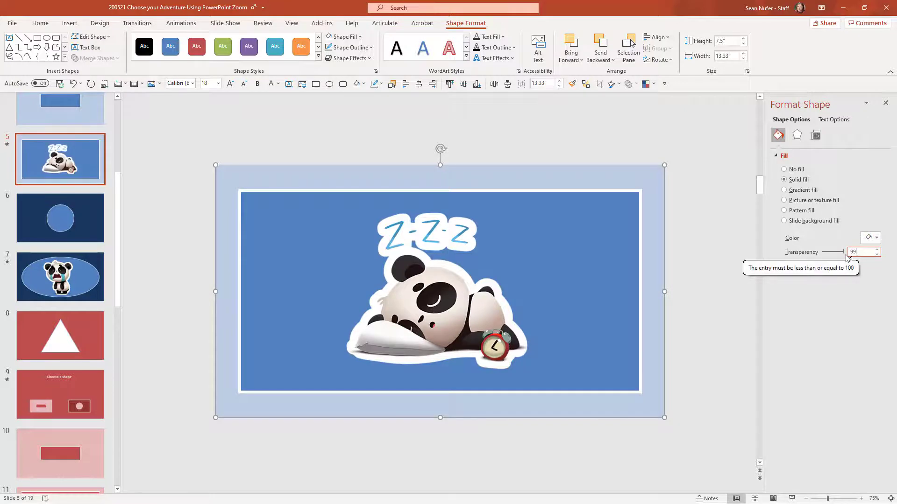
pyautogui.press('Return')
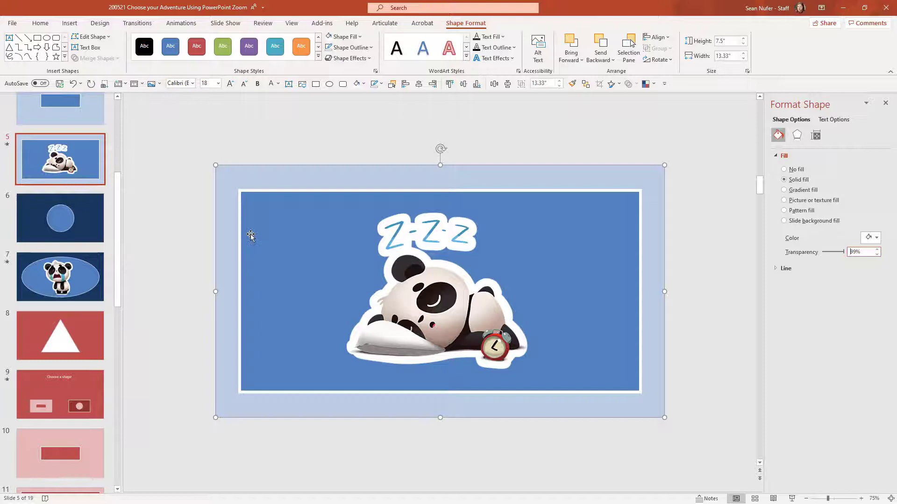
pyautogui.hotkey('ctrl', 'k')
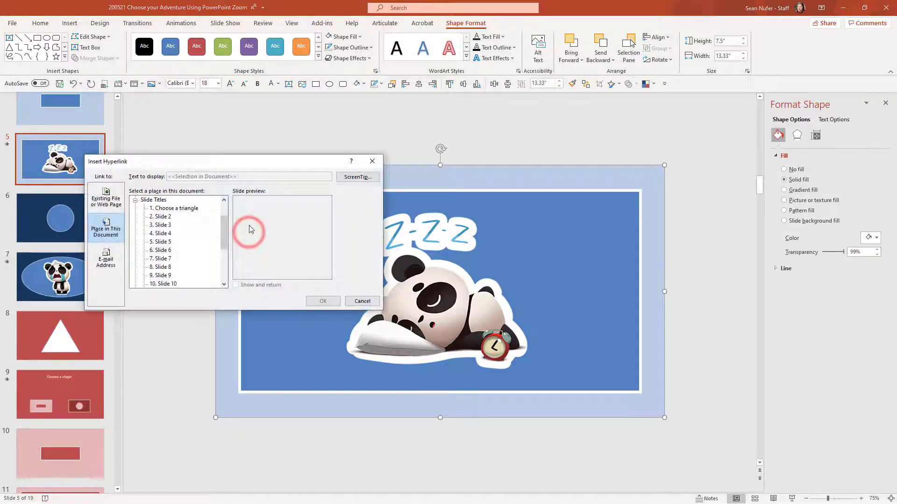
# - Link the rectangle to '1. Choose a triangle' and copy it
pyautogui.click(168, 208)
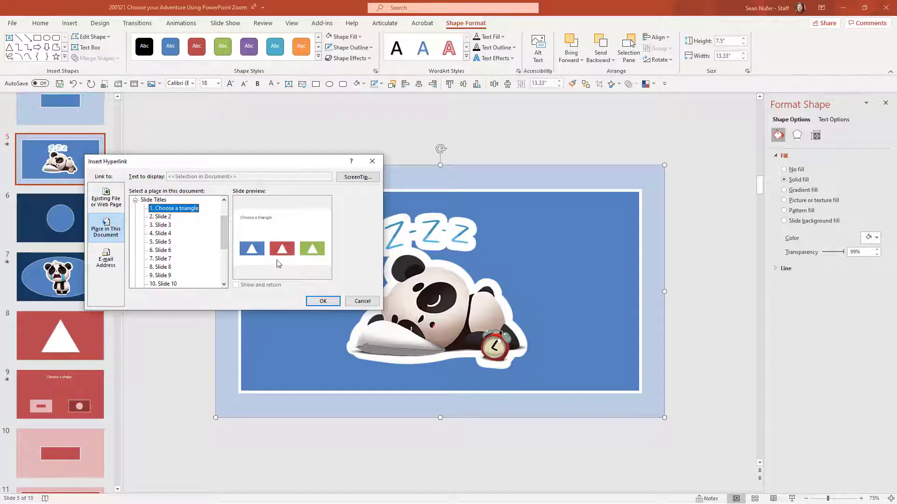
pyautogui.click(323, 302)
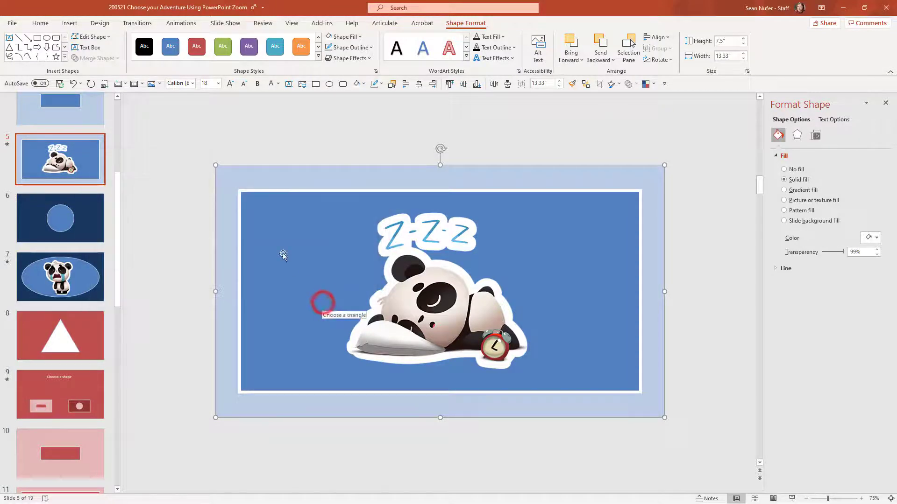
pyautogui.rightClick(269, 226)
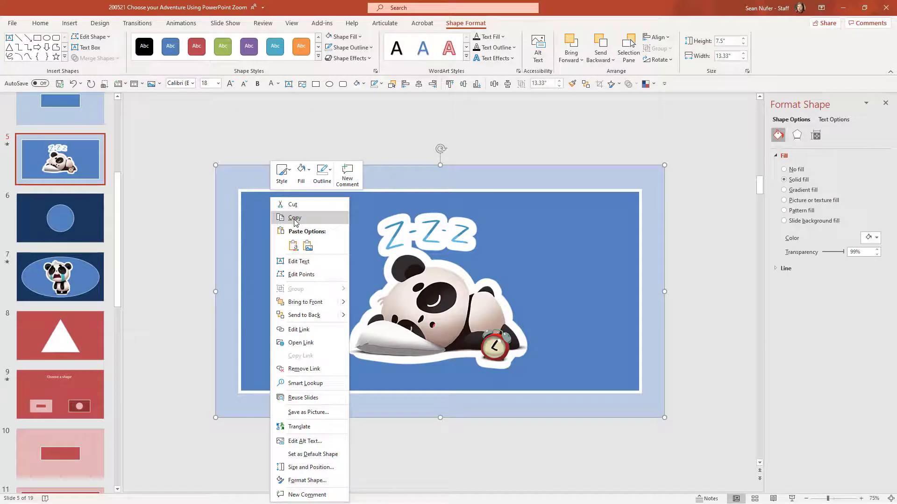
pyautogui.click(293, 218)
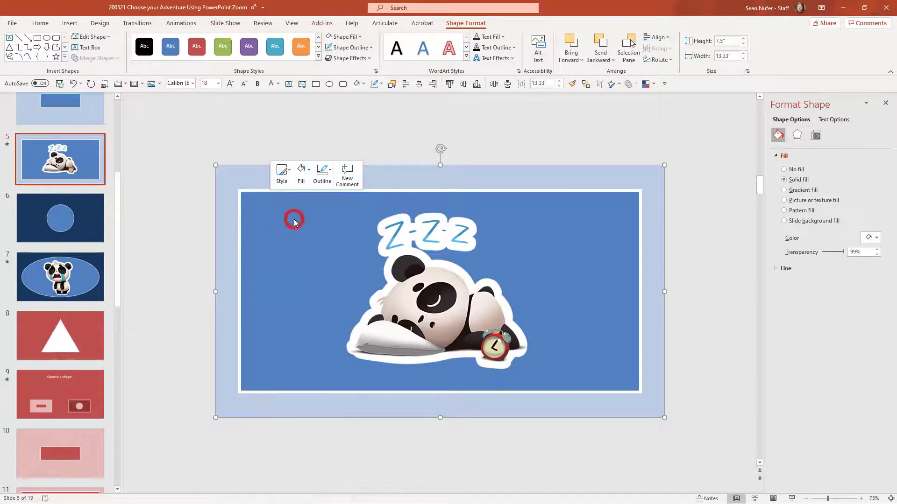
# - Paste the invisible link rectangle onto panda end slides 7, 11, 13, 17 and 19
pyautogui.click(45, 286)
pyautogui.hotkey('ctrl', 'v')
pyautogui.scroll(-2, 55, 420)
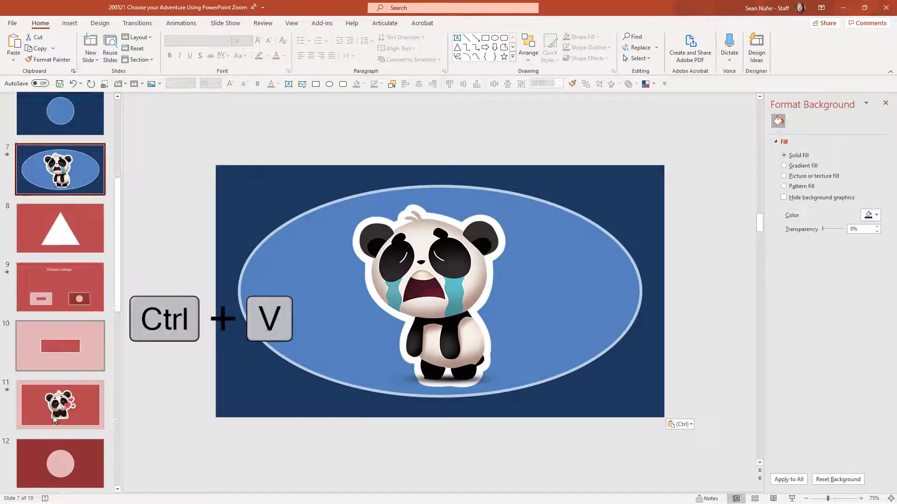
pyautogui.scroll(-4, 55, 420)
pyautogui.click(57, 204)
pyautogui.hotkey('ctrl', 'v')
pyautogui.click(59, 321)
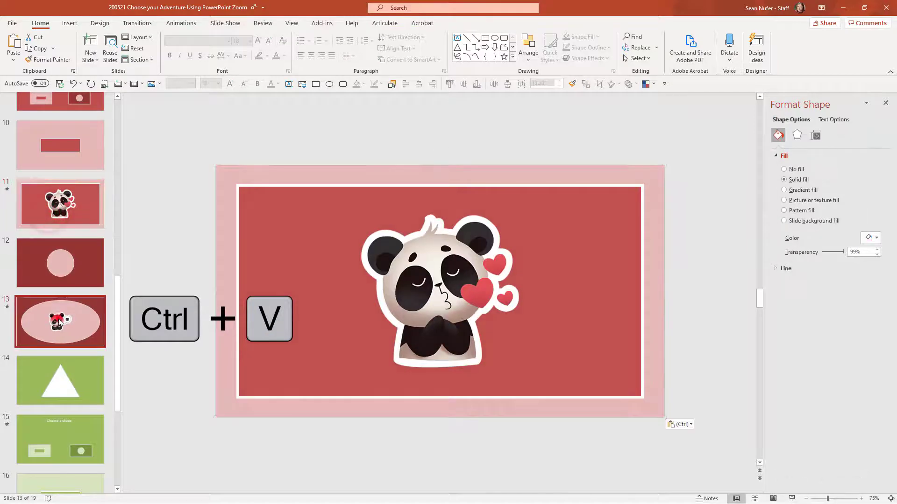
pyautogui.hotkey('ctrl', 'v')
pyautogui.scroll(-4, 56, 326)
pyautogui.click(51, 323)
pyautogui.hotkey('ctrl', 'v')
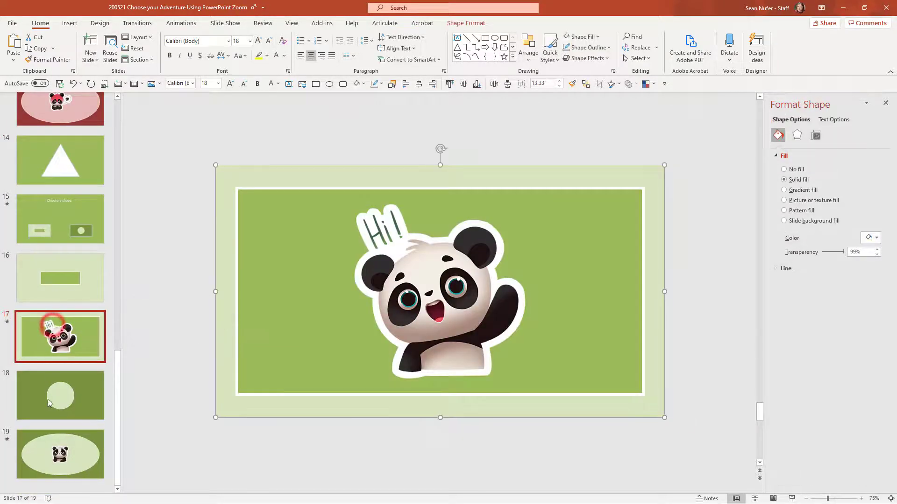
pyautogui.click(55, 462)
pyautogui.hotkey('ctrl', 'v')
pyautogui.moveTo(116, 397); pyautogui.dragTo(115, 106)
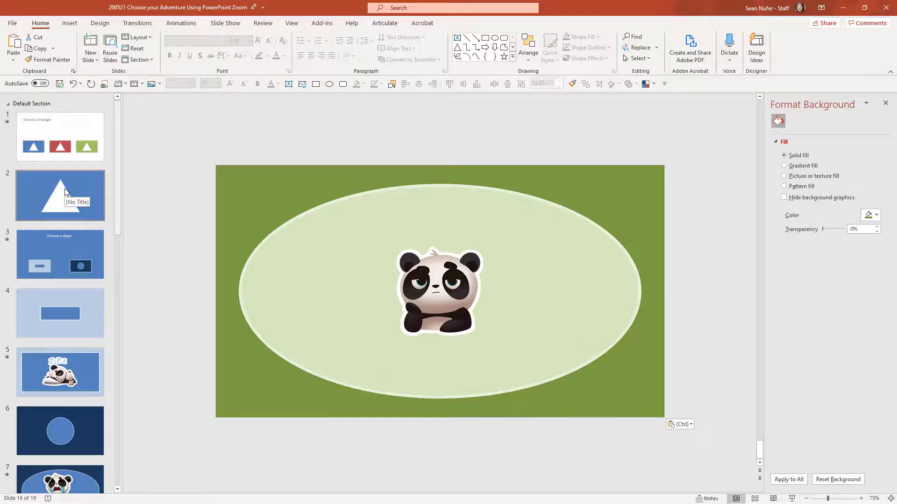
# - Inspect Soft Edges options for slide 2's white triangle without changing them, then open slide 3
pyautogui.click(54, 208)
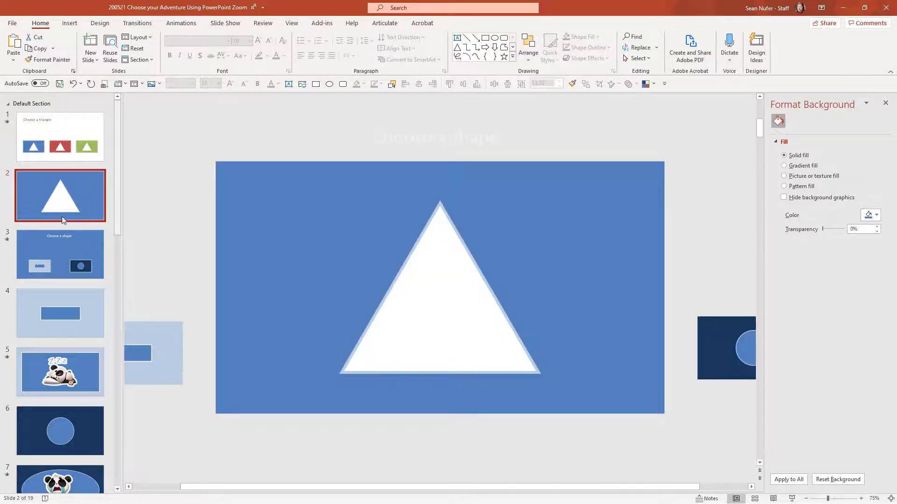
pyautogui.click(432, 245)
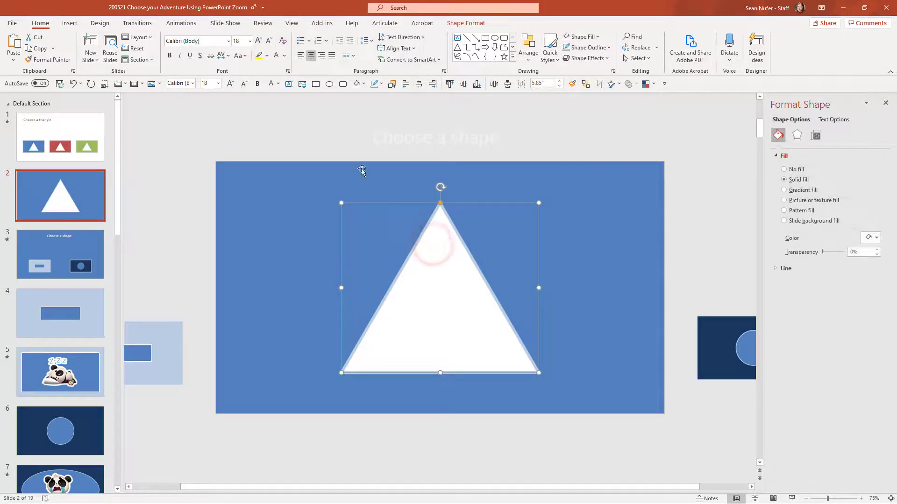
pyautogui.click(455, 25)
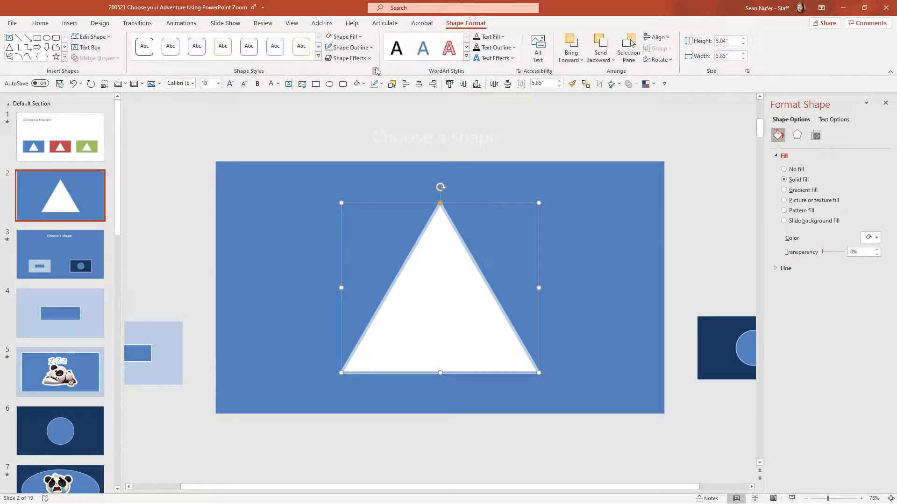
pyautogui.click(370, 59)
pyautogui.click(367, 101)
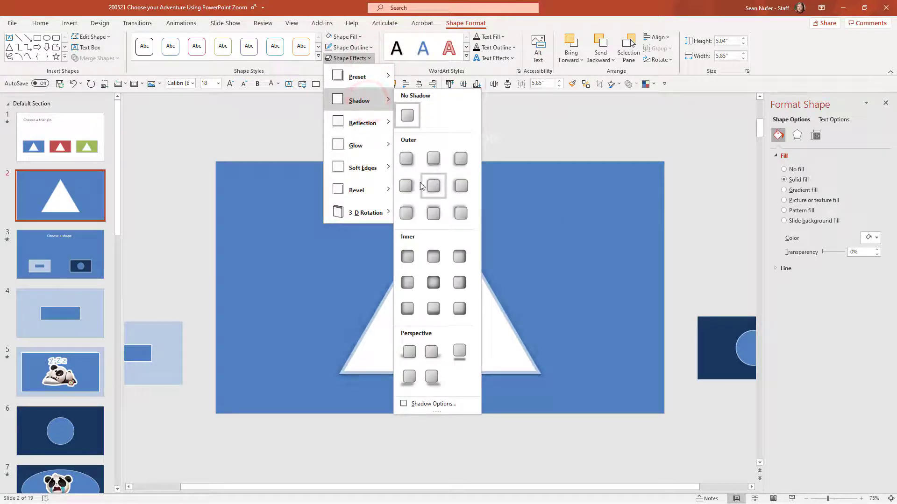
pyautogui.click(62, 250)
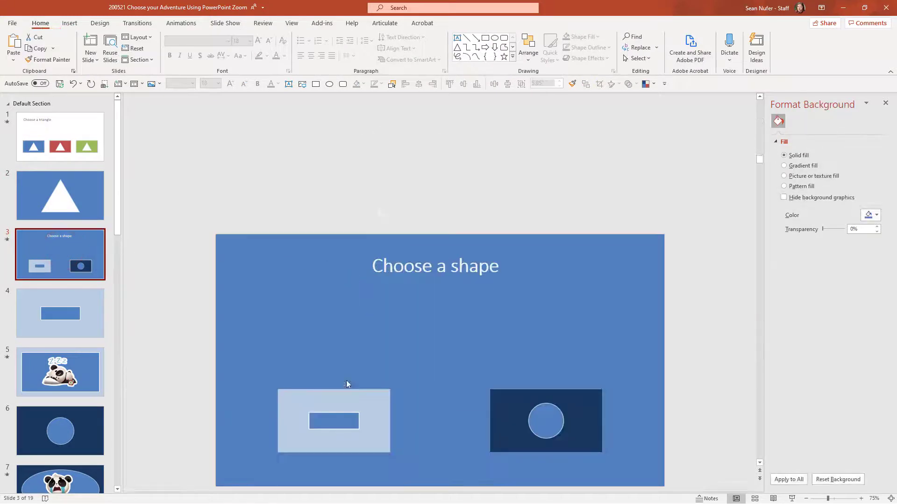
# - Preview Zoom Styles and Glow on the rectangle zoom card, keeping its Zoom Background on
pyautogui.click(346, 394)
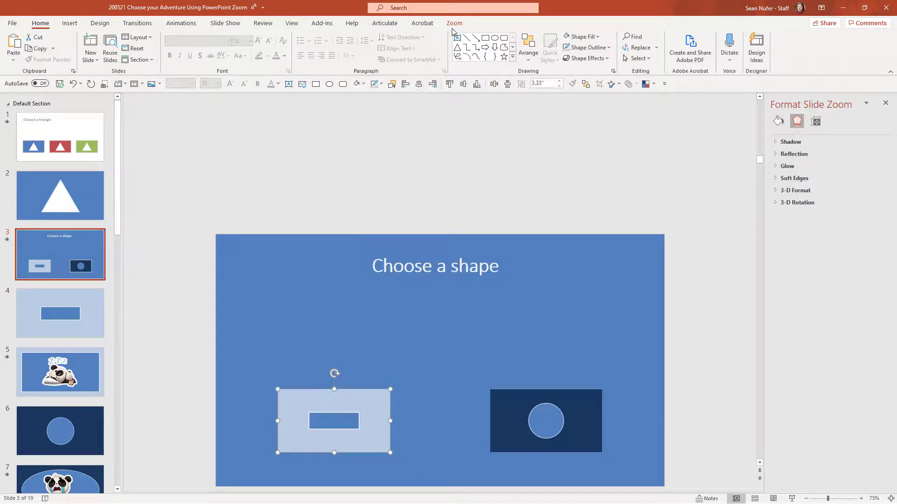
pyautogui.click(454, 23)
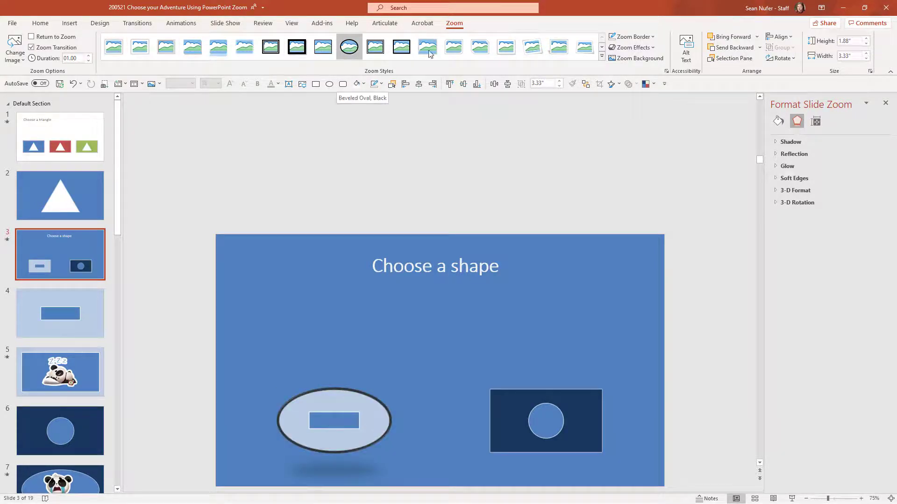
pyautogui.click(639, 49)
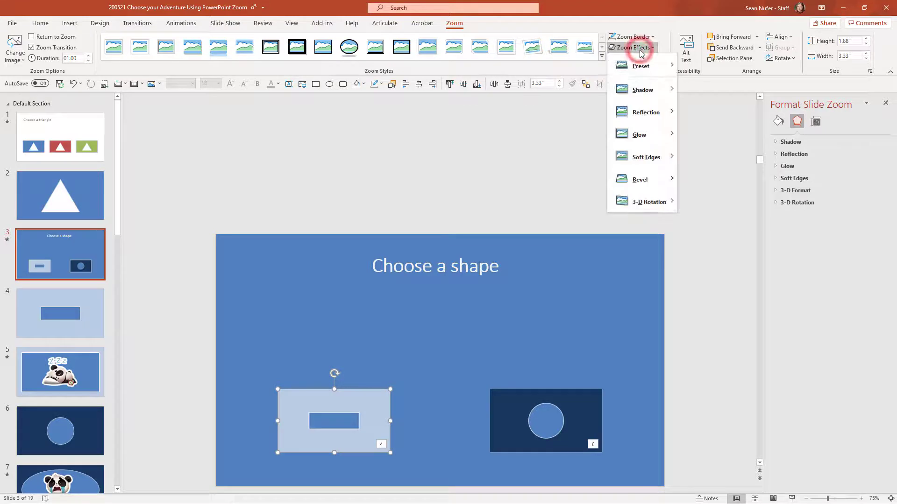
pyautogui.moveTo(638, 134)
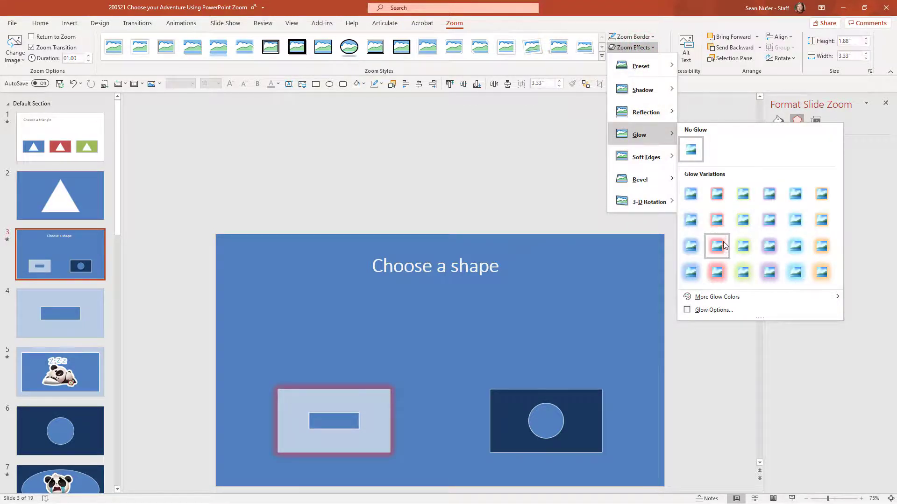
pyautogui.click(658, 25)
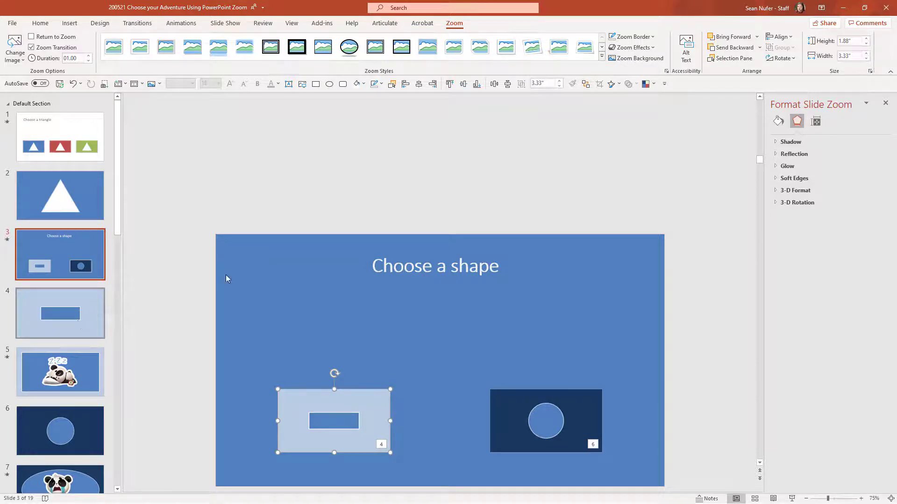
pyautogui.click(642, 60)
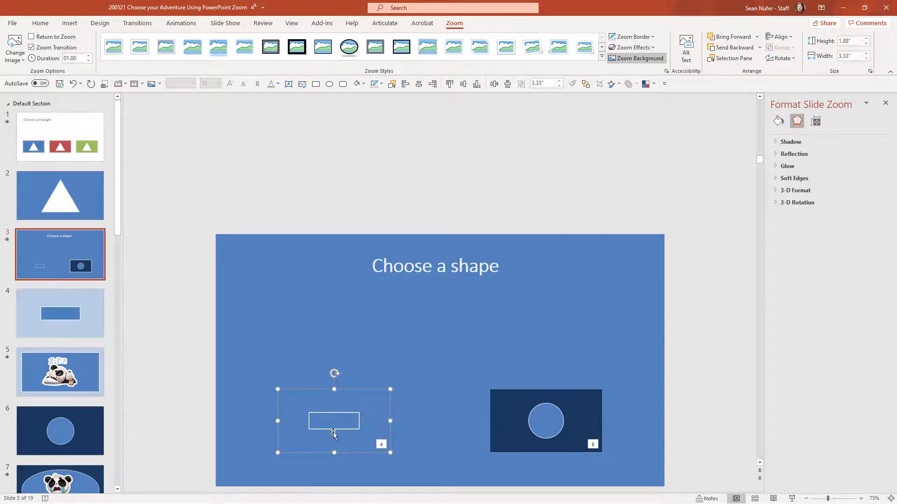
pyautogui.click(649, 59)
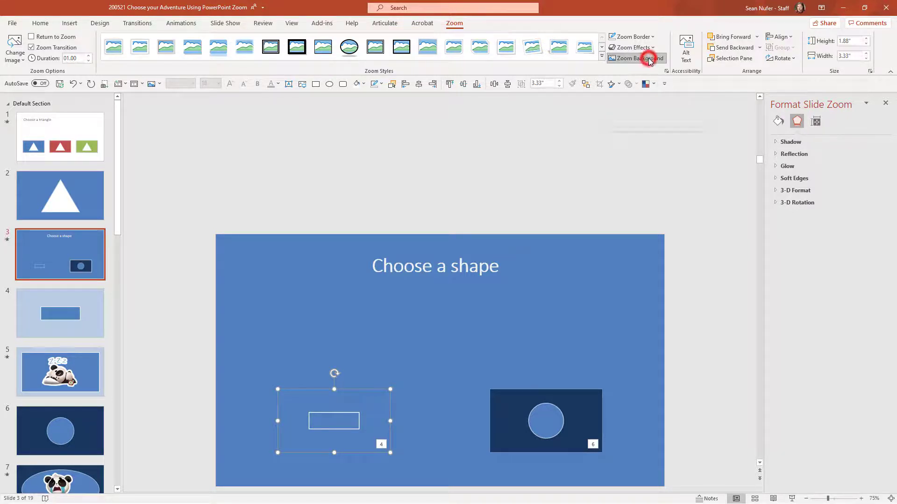
pyautogui.click(61, 141)
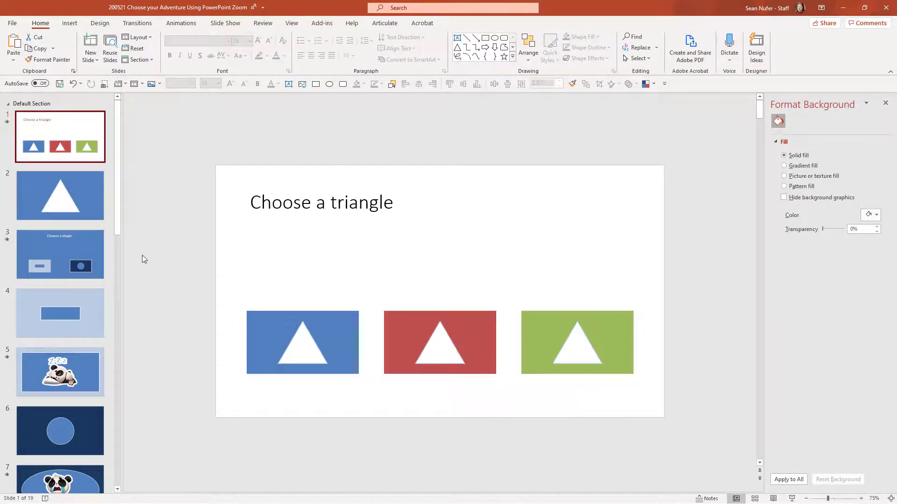
# - Set slide 2's transition duration to 1 second and apply Morph to slide 3
pyautogui.click(65, 202)
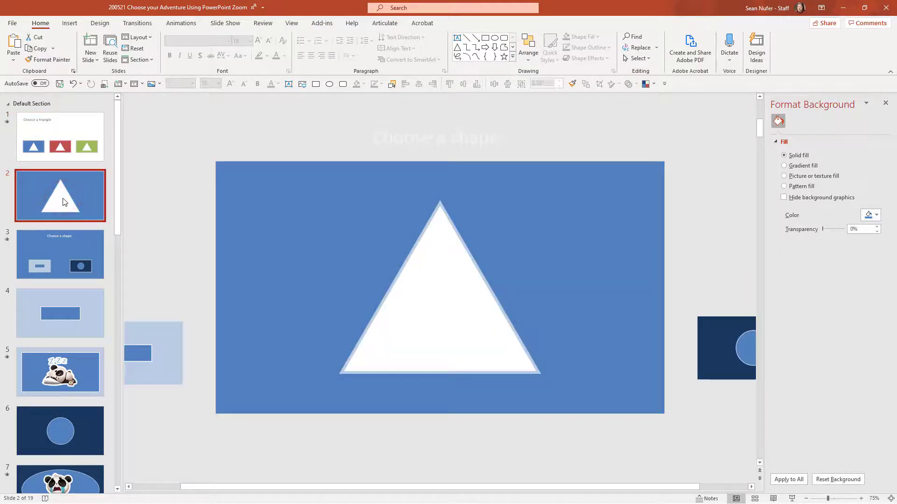
pyautogui.click(136, 23)
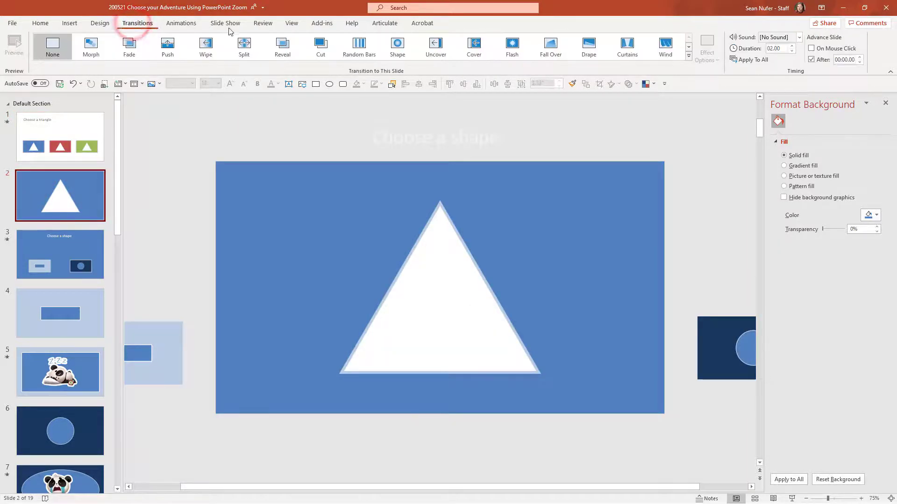
pyautogui.doubleClick(770, 50)
pyautogui.write('1')
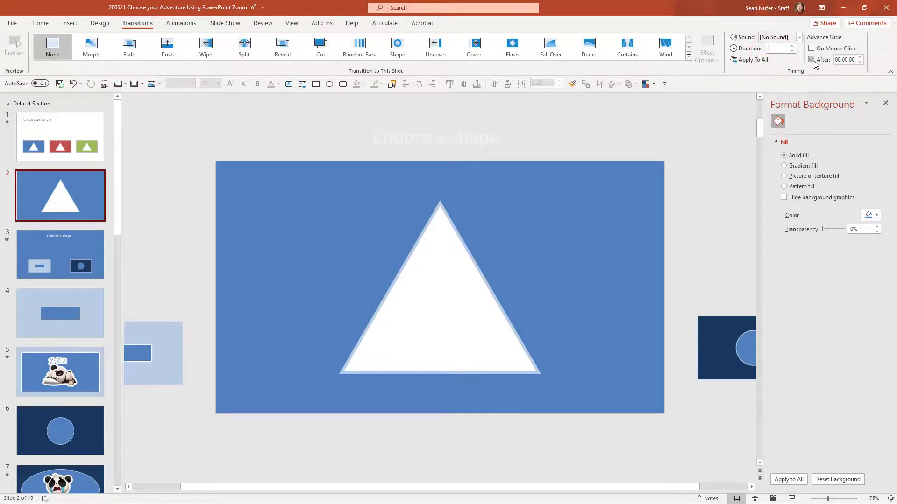
pyautogui.click(852, 61)
pyautogui.click(60, 262)
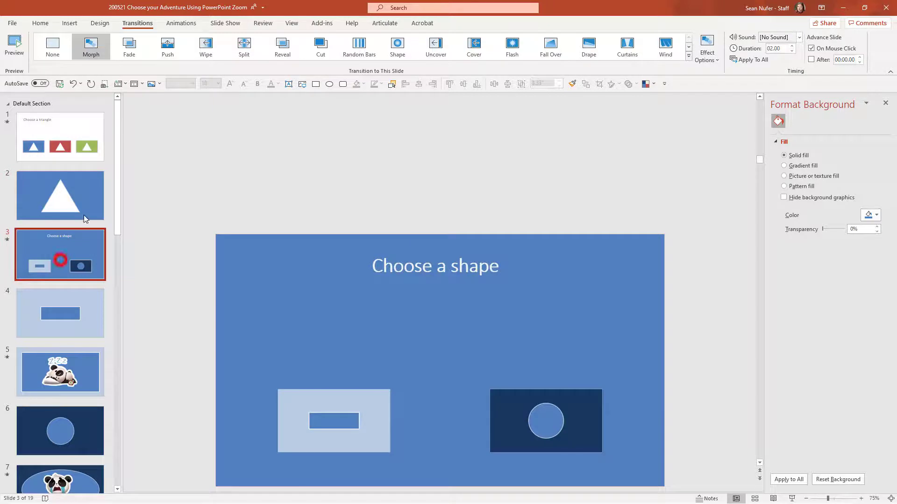
pyautogui.click(91, 49)
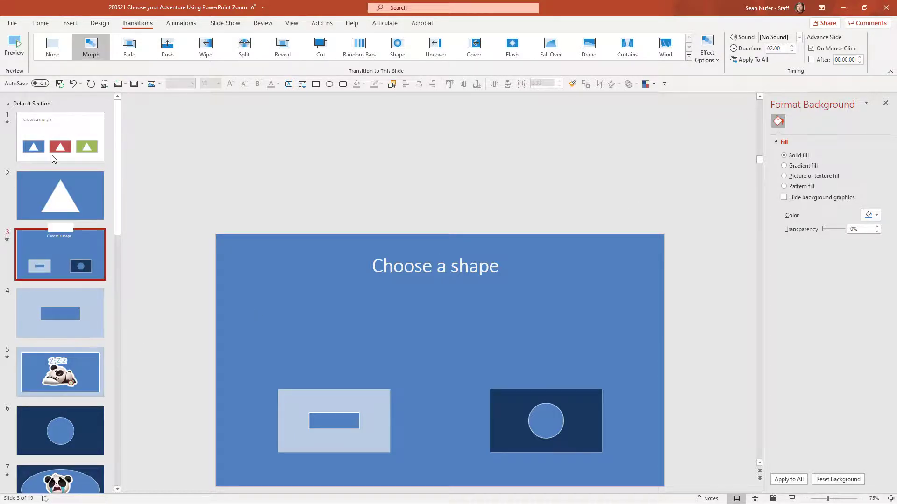
pyautogui.click(37, 141)
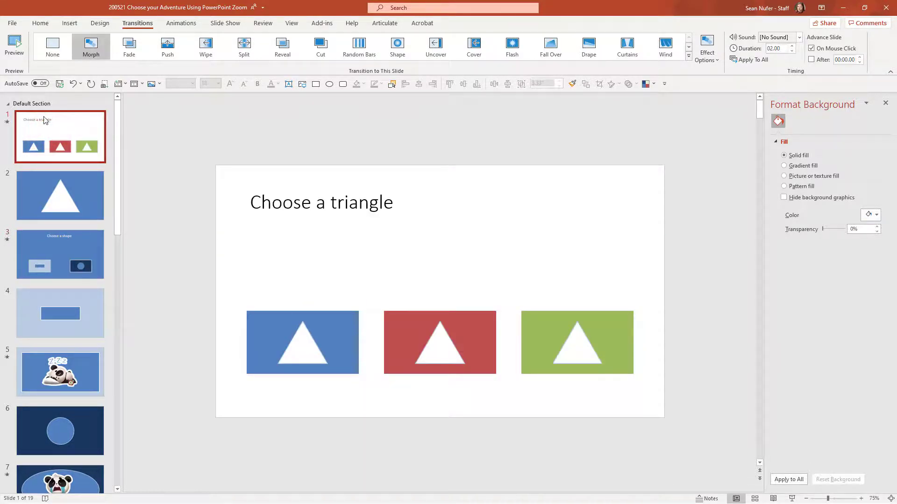
# - Give slide 1 a Fade transition
pyautogui.click(125, 50)
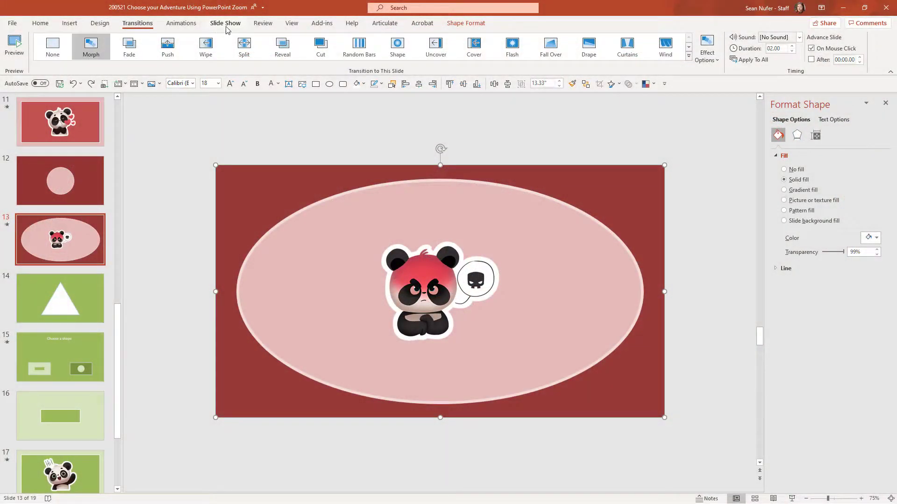
# - In Set Up Slide Show, choose Browsed at a kiosk (full screen) and confirm
pyautogui.click(226, 25)
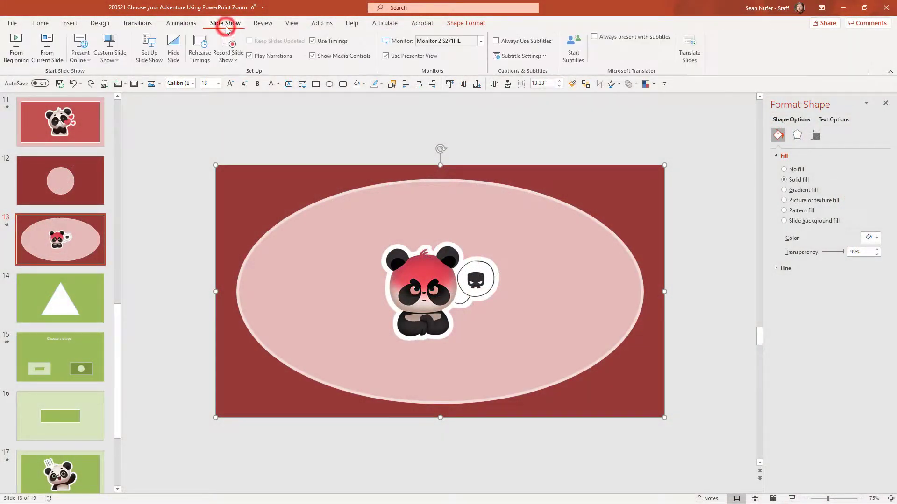
pyautogui.click(155, 60)
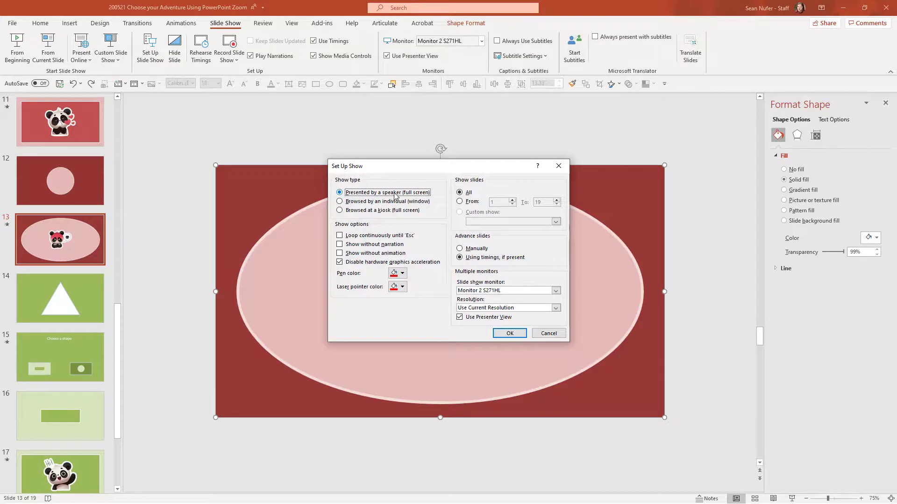
pyautogui.click(358, 211)
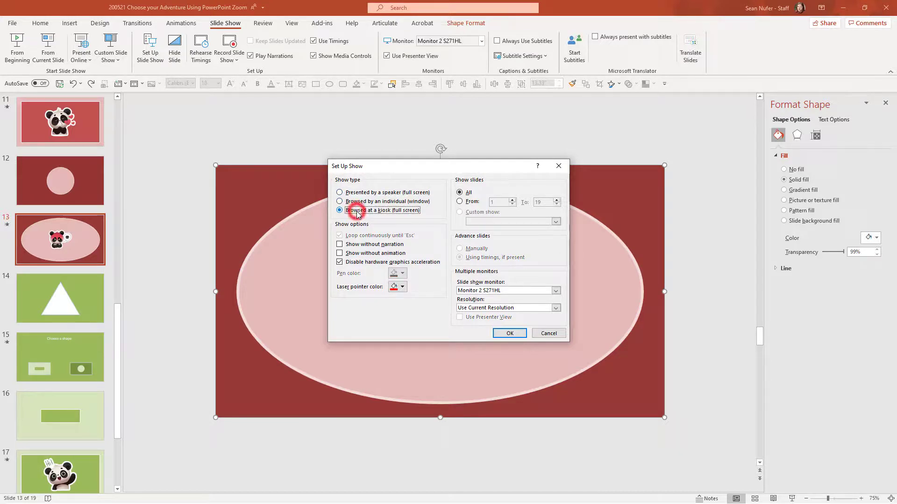
pyautogui.click(506, 334)
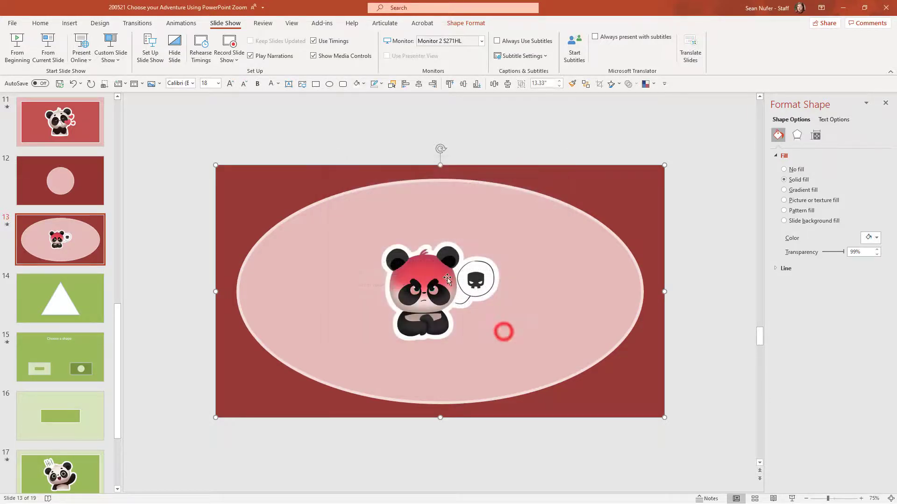
# - Run the kiosk slide show and follow the rectangle branch to the next 'Choose a shape' slide
pyautogui.scroll(1, 48, 203)
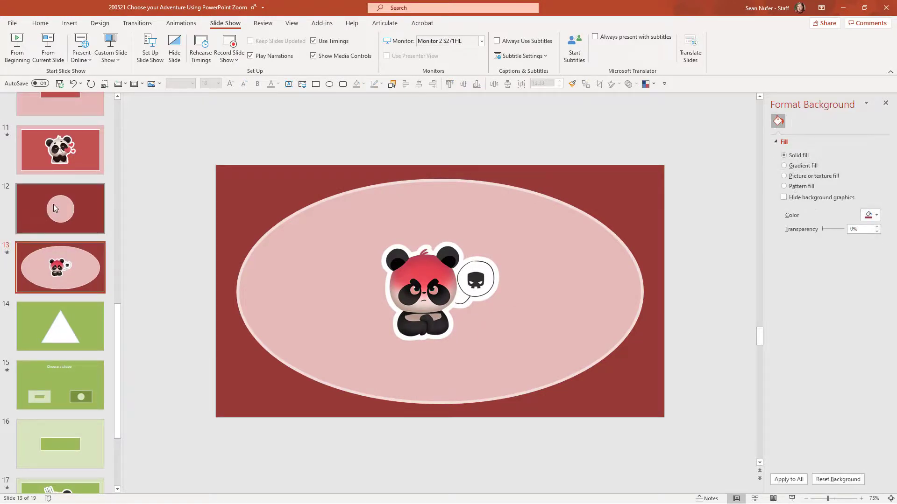
pyautogui.scroll(10, 48, 204)
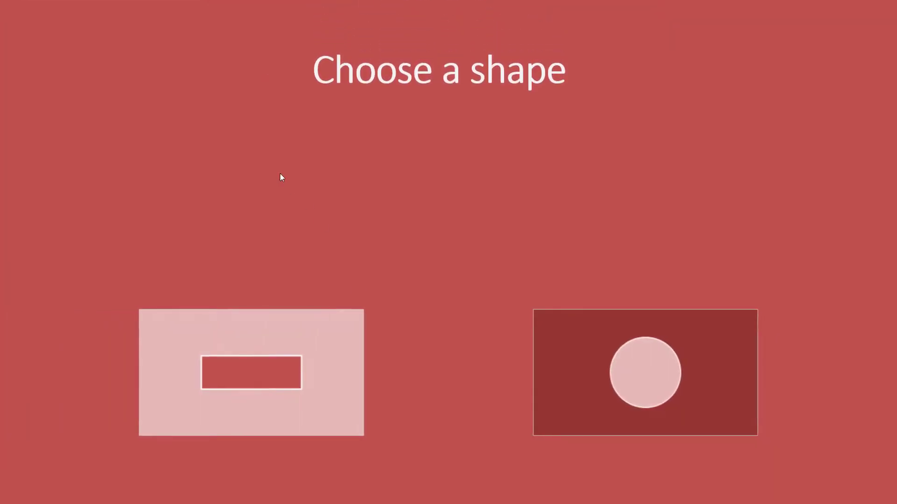
pyautogui.click(47, 261)
pyautogui.click(422, 174)
pyautogui.click(831, 80)
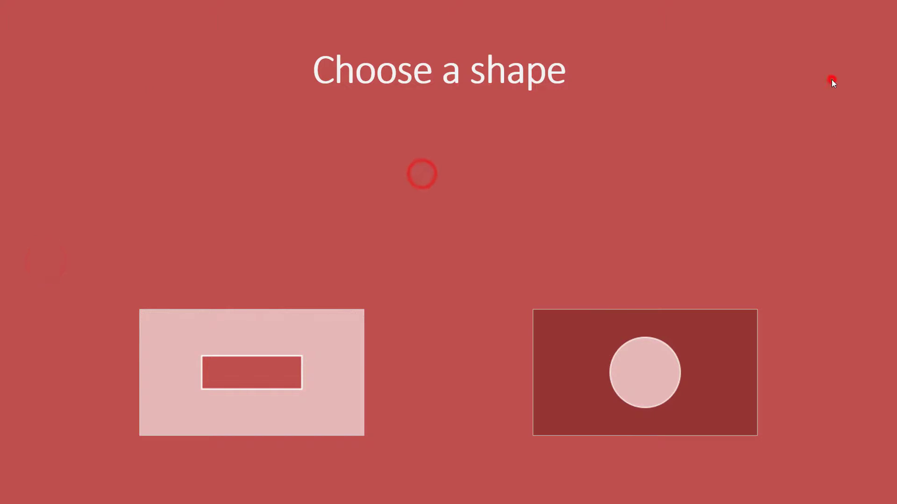
pyautogui.click(834, 363)
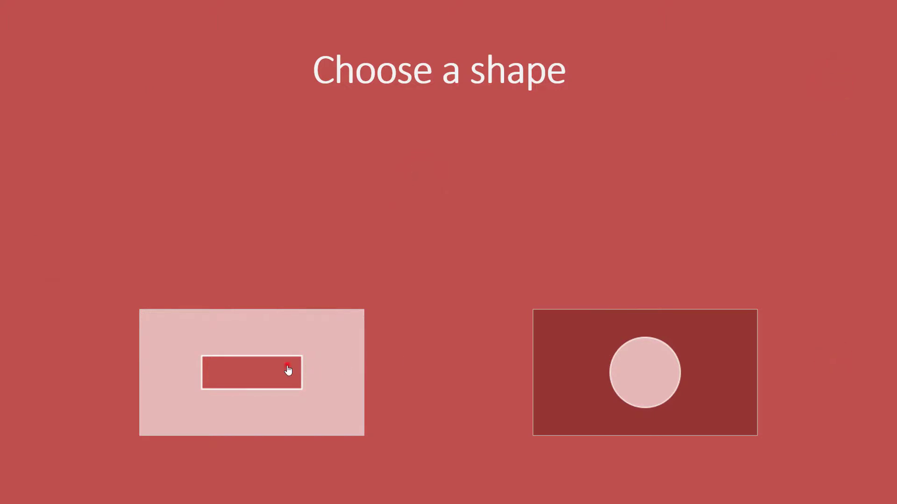